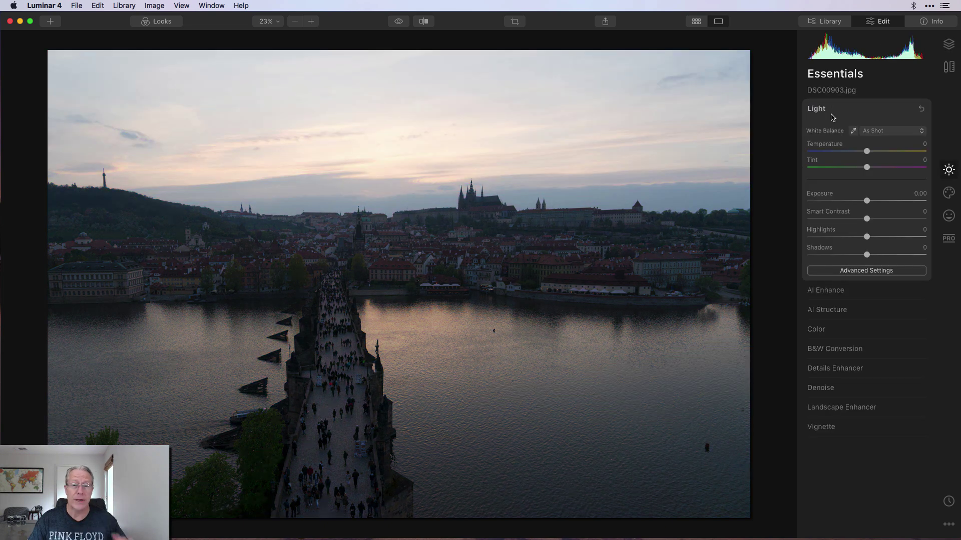
Set the photo's Smart Contrast to 30, Highlights to -40 and Shadows to 30, and compare the result with the original
{"action": "left_click", "coordinate": [399, 21]}
{"action": "left_click", "coordinate": [399, 22]}
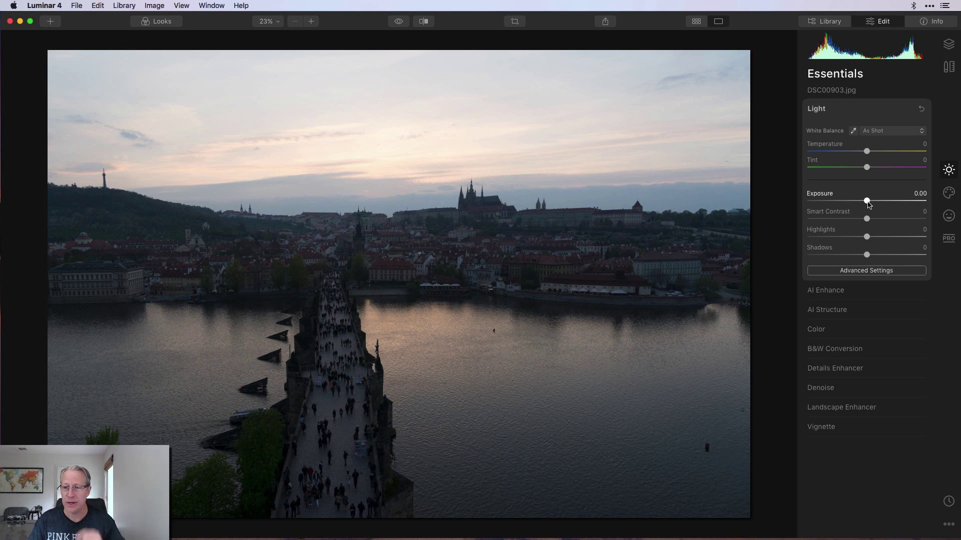
{"action": "left_click_drag", "start_coordinate": [866, 218], "coordinate": [887, 220]}
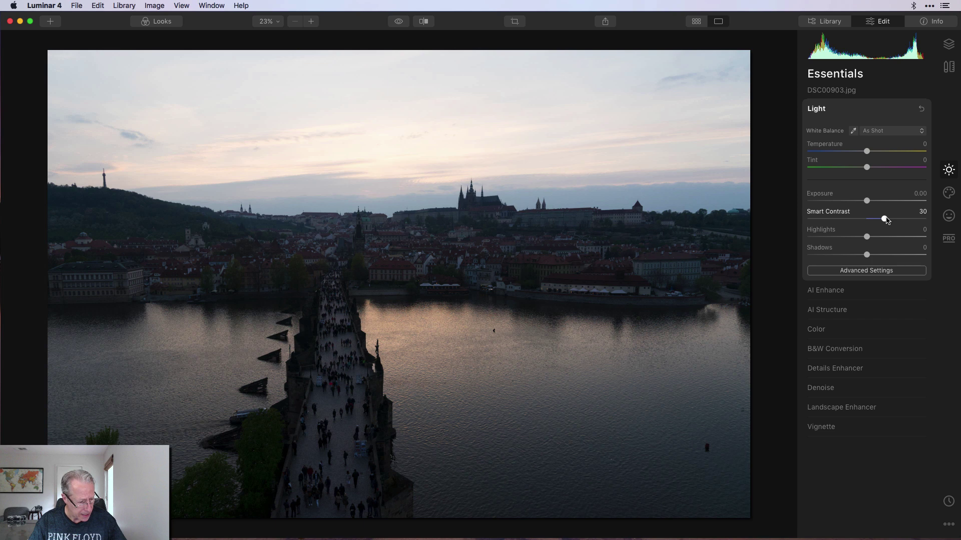
{"action": "left_click_drag", "start_coordinate": [861, 240], "coordinate": [843, 239]}
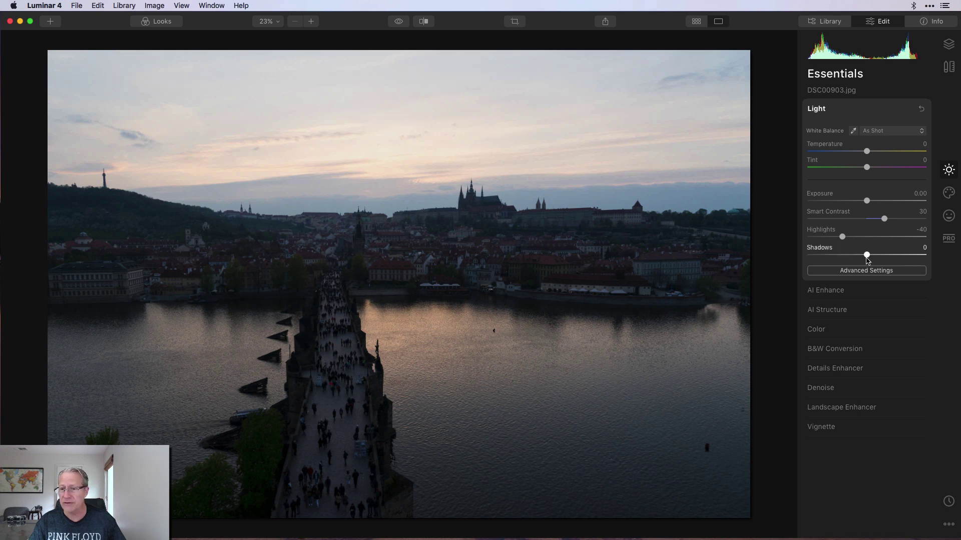
{"action": "left_click_drag", "start_coordinate": [868, 255], "coordinate": [887, 257]}
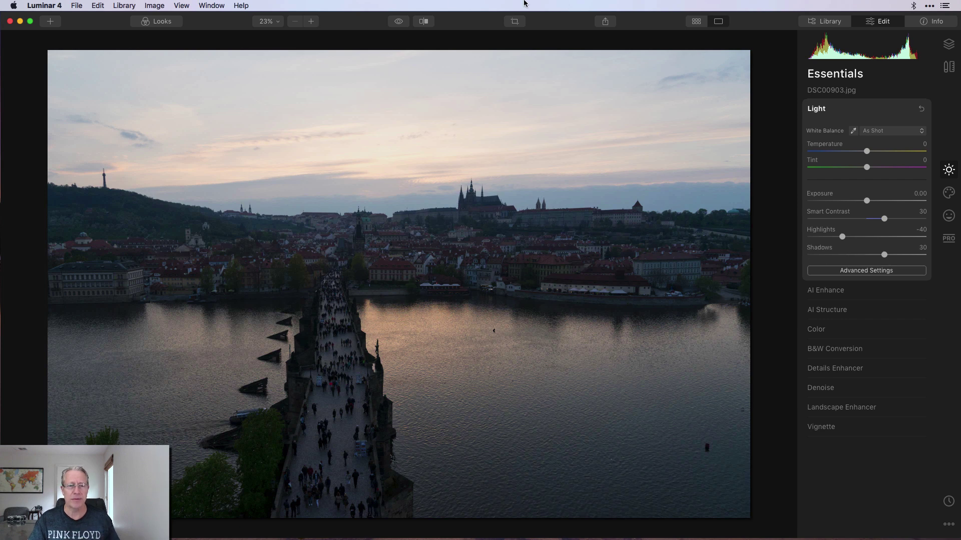
{"action": "left_click", "coordinate": [400, 22]}
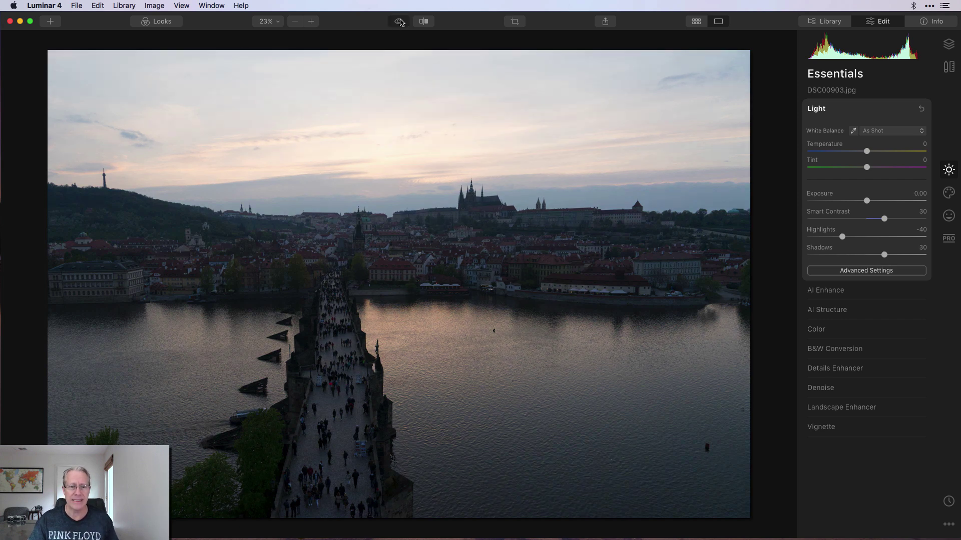
{"action": "left_click", "coordinate": [401, 22]}
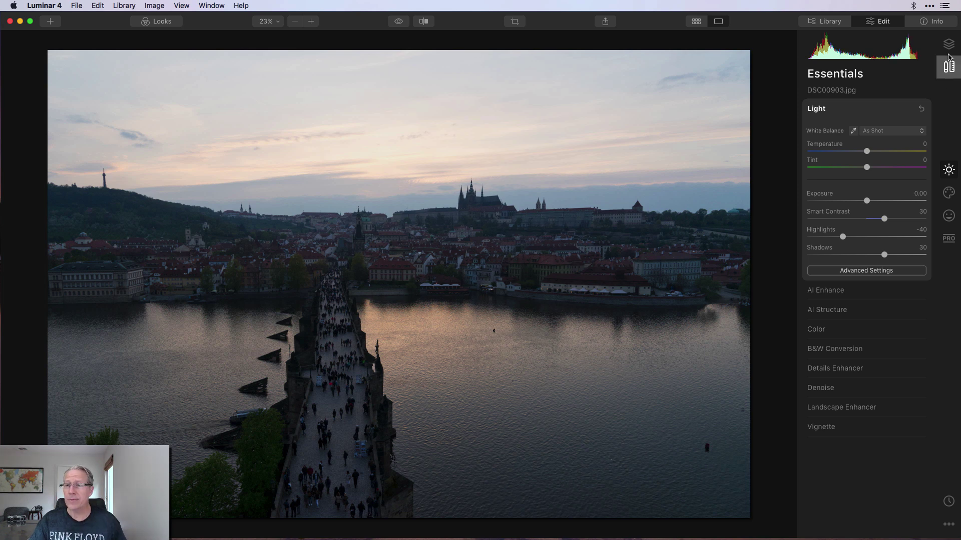
Add a new adjustment layer above the base photo
{"action": "left_click", "coordinate": [949, 44]}
{"action": "left_click", "coordinate": [921, 74]}
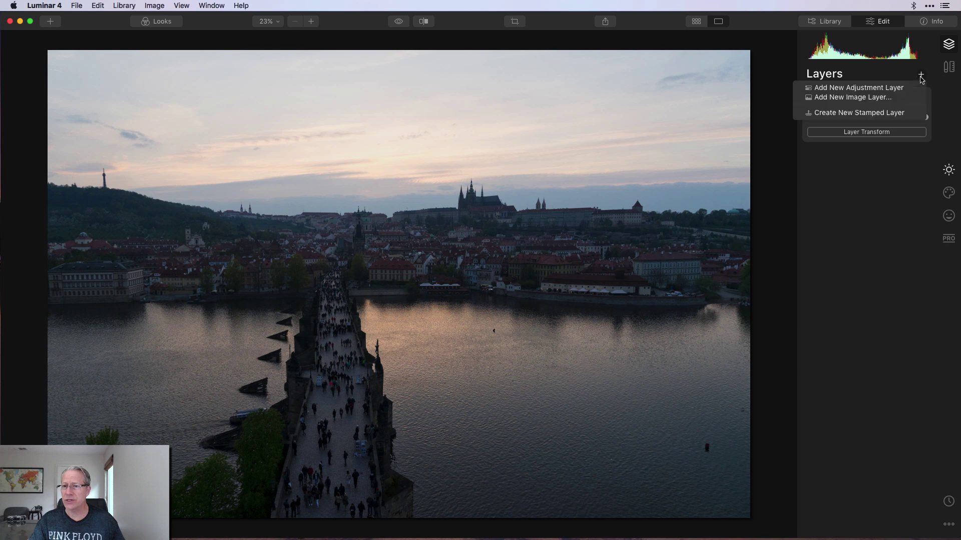
{"action": "left_click", "coordinate": [875, 89]}
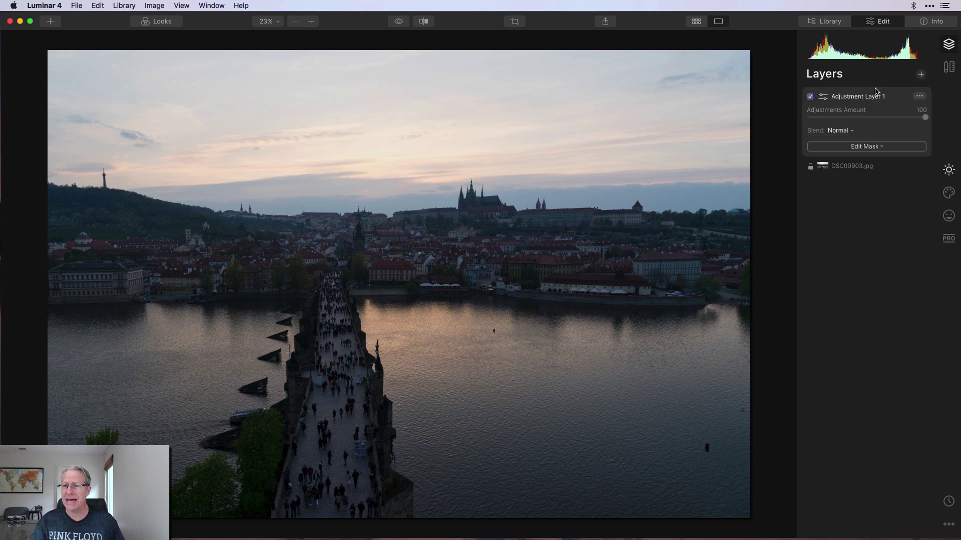
In the adjustment layer's Light settings, set Temperature to -2, Tint to 18 and Highlights to -50
{"action": "left_click", "coordinate": [949, 171]}
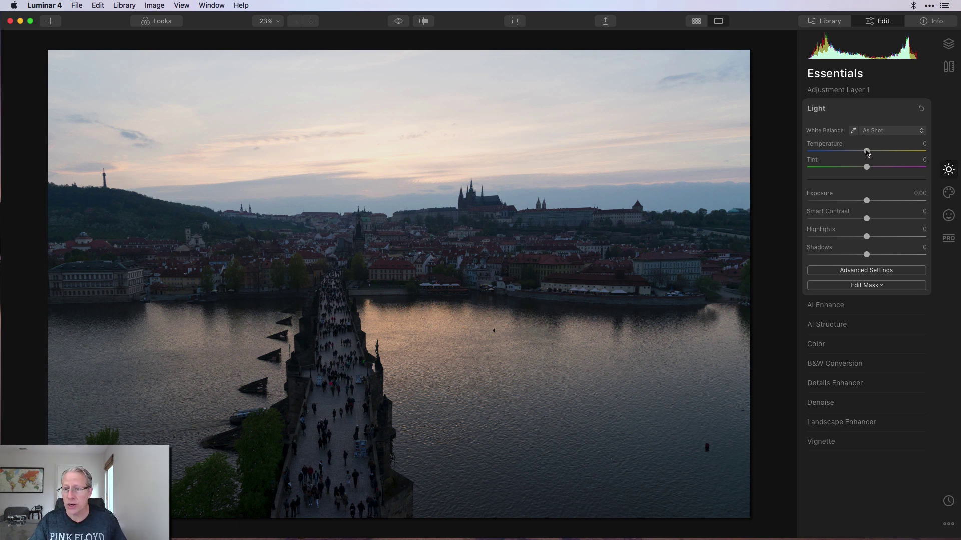
{"action": "left_click_drag", "start_coordinate": [867, 153], "coordinate": [878, 170]}
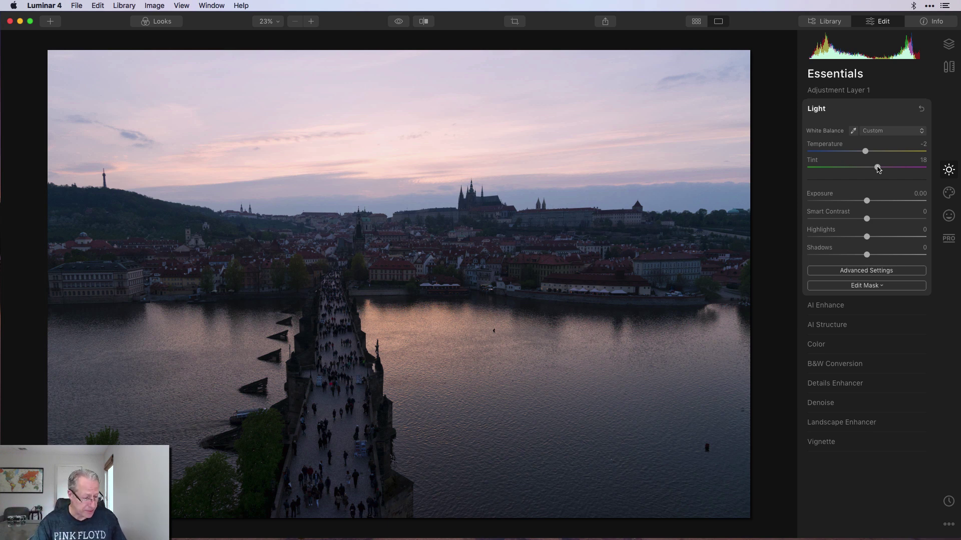
{"action": "left_click_drag", "start_coordinate": [867, 237], "coordinate": [837, 237]}
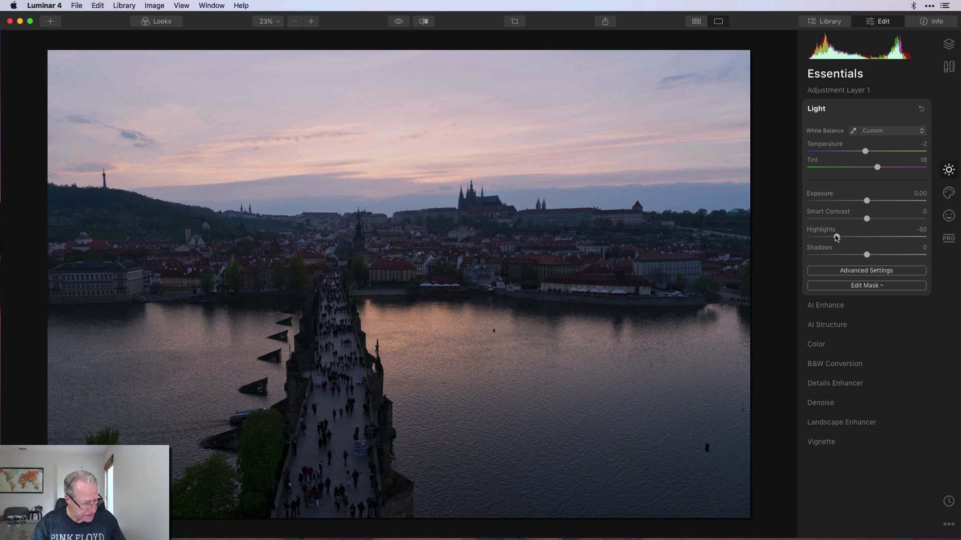
Set the adjustment layer's Saturation to 20 and Vibrance to 21, and its Landscape Enhancer Golden Hour to 35
{"action": "left_click", "coordinate": [830, 344]}
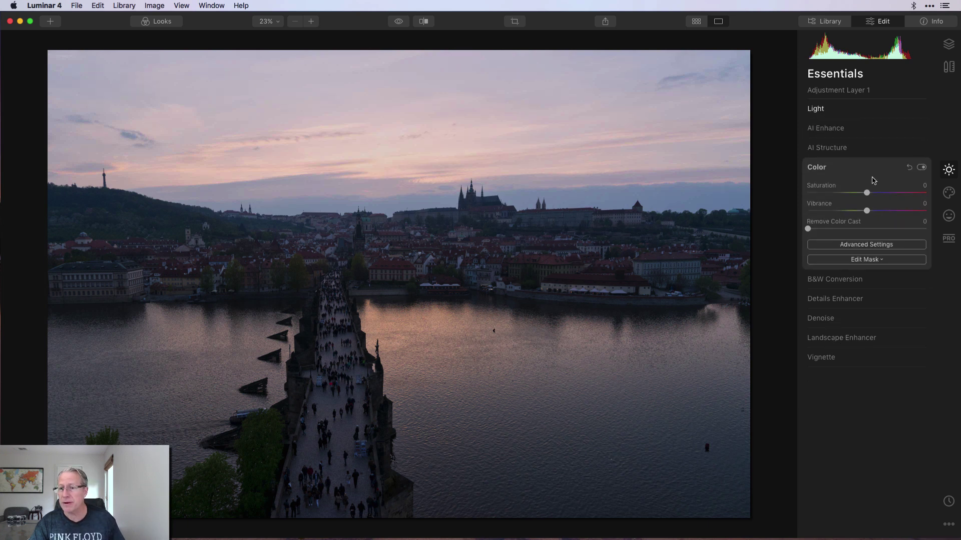
{"action": "left_click_drag", "start_coordinate": [867, 193], "coordinate": [882, 213]}
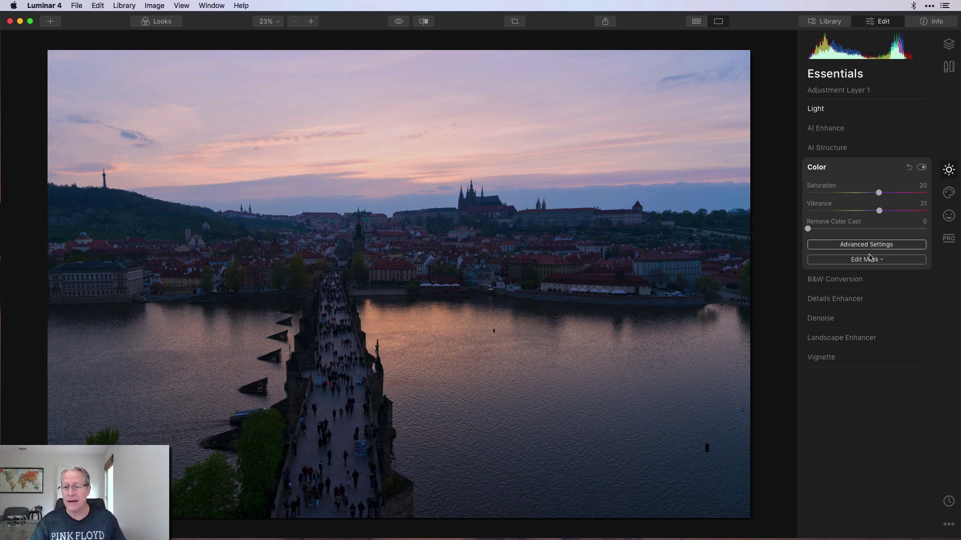
{"action": "left_click", "coordinate": [844, 338]}
{"action": "left_click_drag", "start_coordinate": [807, 288], "coordinate": [851, 289]}
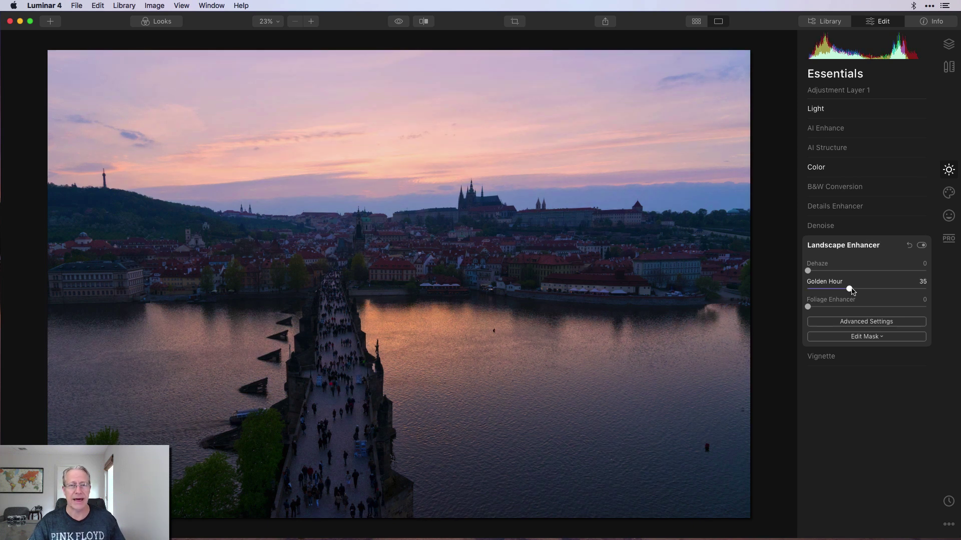
Apply a luminosity mask to the adjustment layer and toggle the layer off and on to compare its effect
{"action": "left_click", "coordinate": [949, 44]}
{"action": "left_click", "coordinate": [865, 147]}
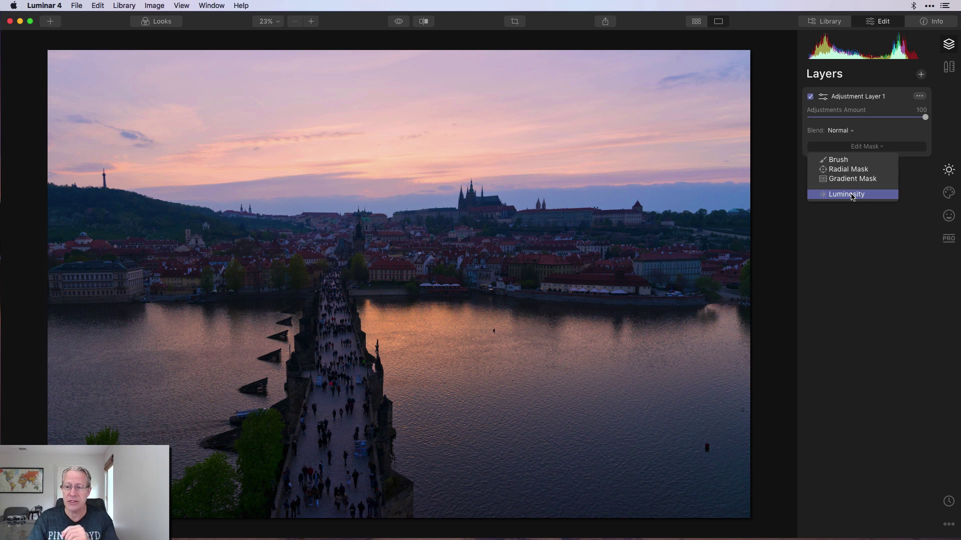
{"action": "left_click", "coordinate": [853, 195]}
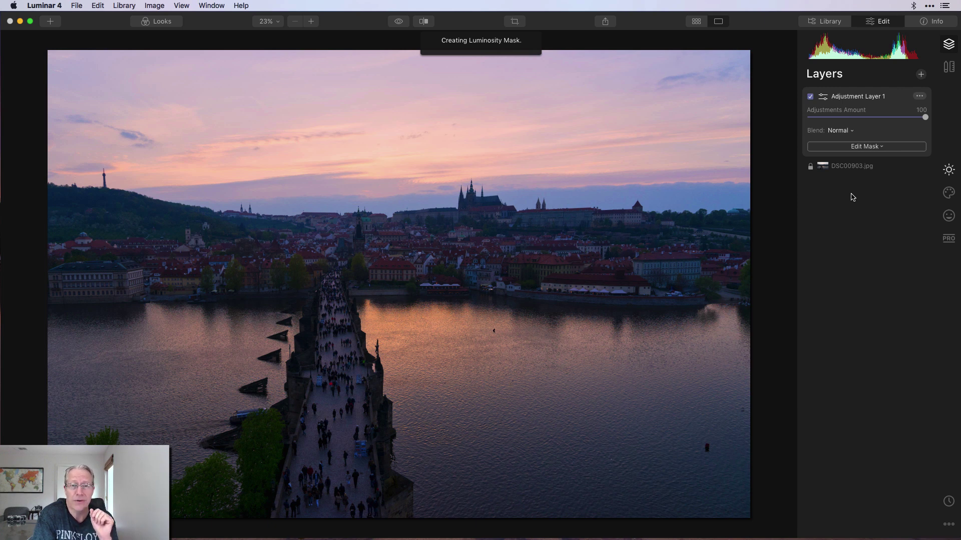
{"action": "left_click", "coordinate": [810, 97]}
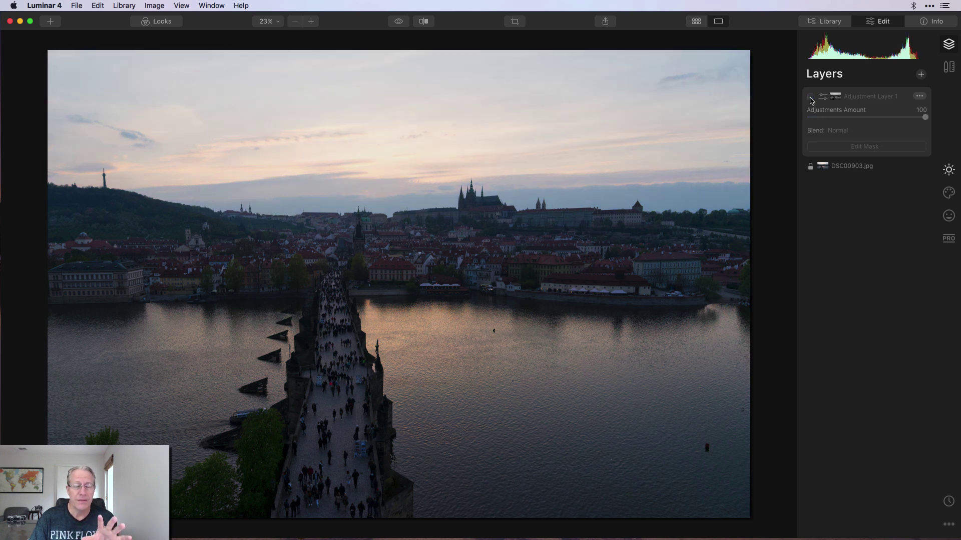
{"action": "left_click", "coordinate": [810, 96]}
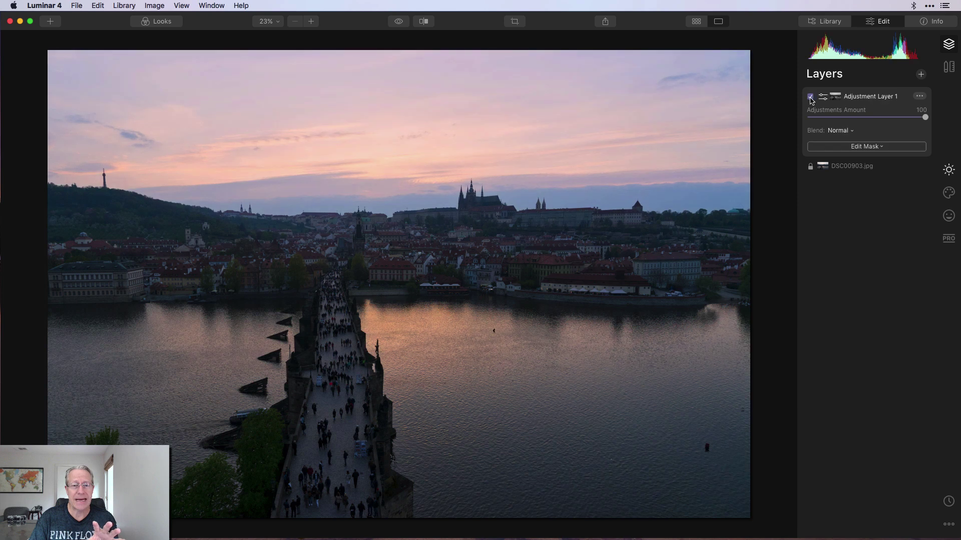
Examine the luminosity mask's coverage as an overlay on the photo in brush mask editing, leaving the mask unpainted
{"action": "left_click", "coordinate": [873, 147]}
{"action": "left_click", "coordinate": [861, 161]}
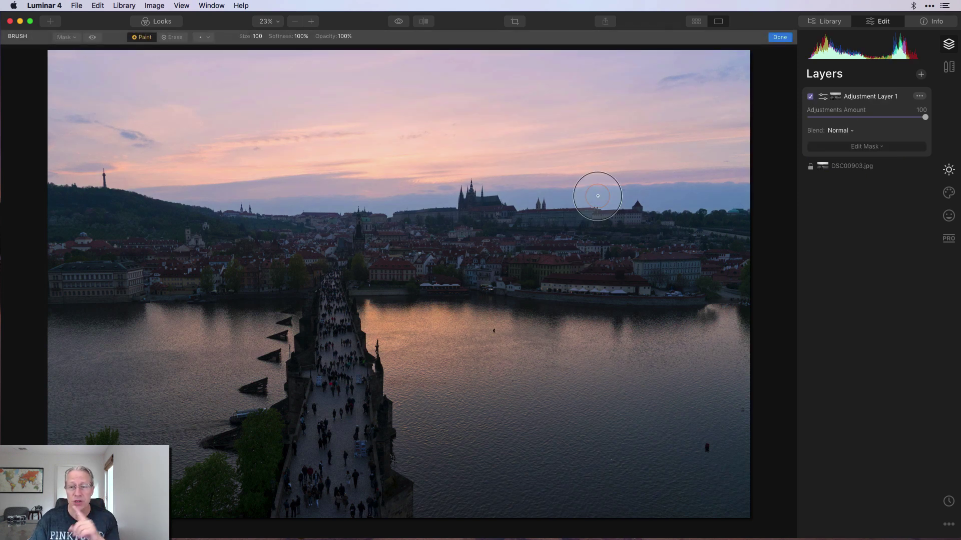
{"action": "left_click", "coordinate": [93, 37]}
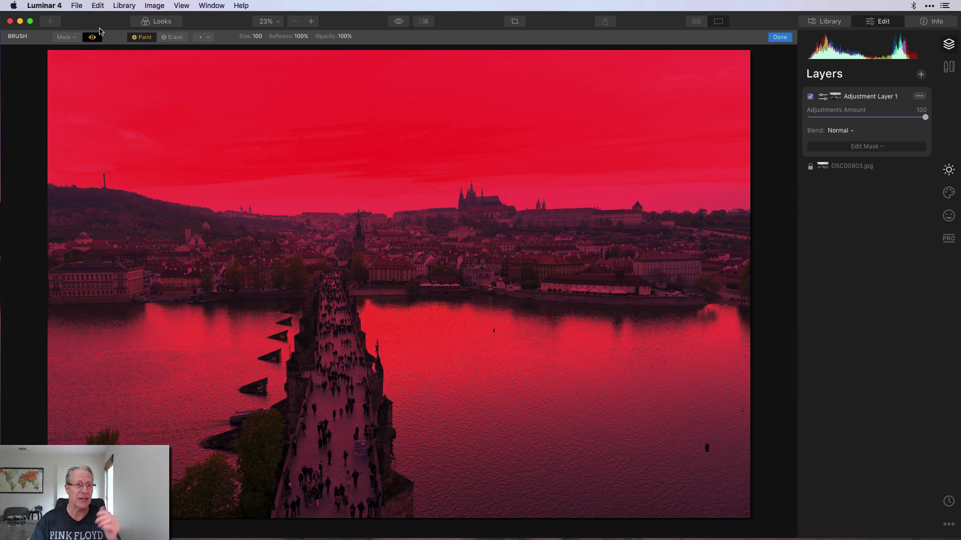
{"action": "left_click", "coordinate": [93, 40]}
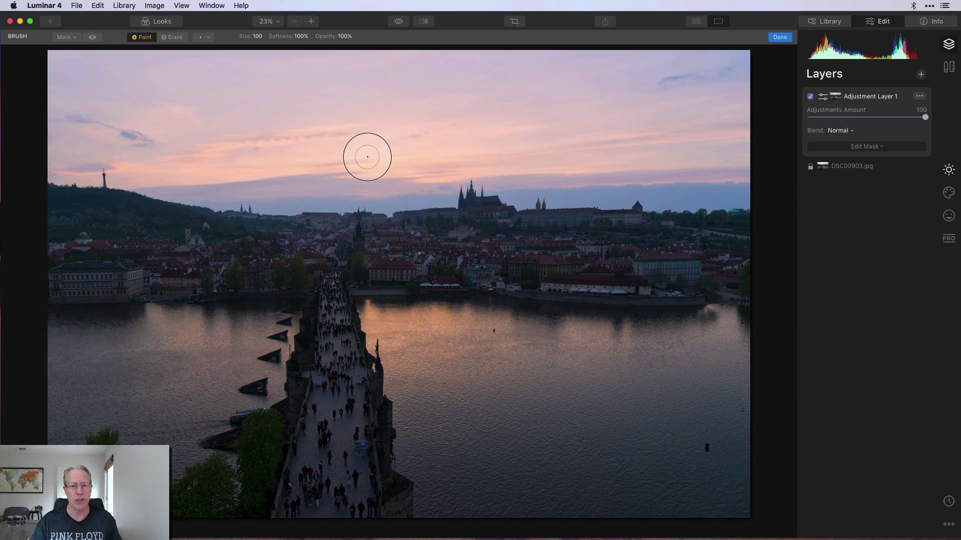
{"action": "left_click", "coordinate": [780, 37]}
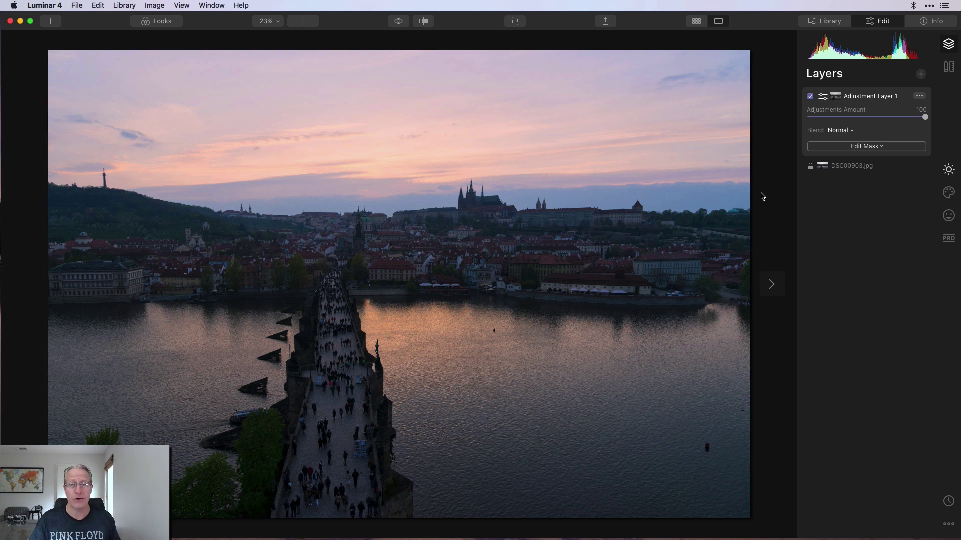
Add a second adjustment layer and set its Light Temperature to 20, Tint to 10 and Smart Contrast to 10
{"action": "left_click", "coordinate": [921, 74]}
{"action": "left_click", "coordinate": [896, 88]}
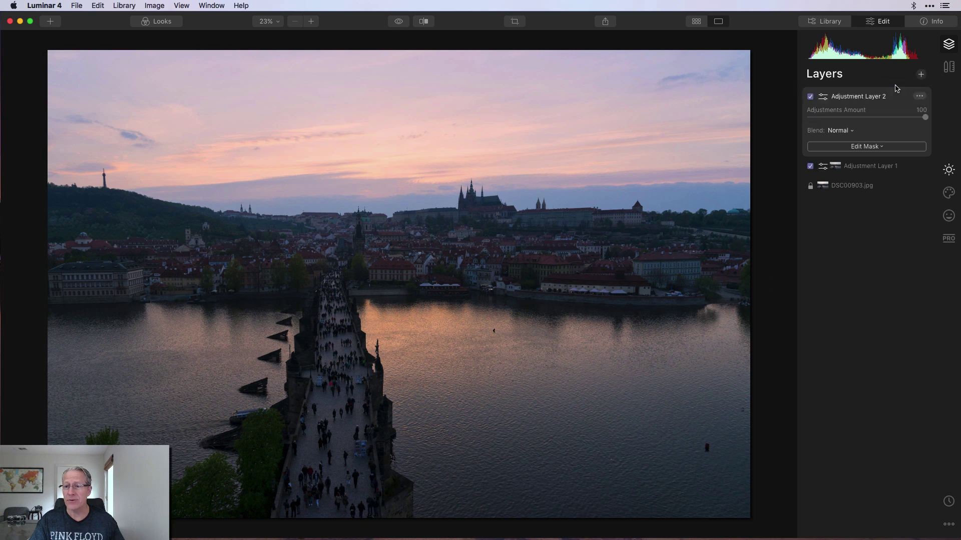
{"action": "left_click", "coordinate": [948, 170]}
{"action": "left_click", "coordinate": [826, 111]}
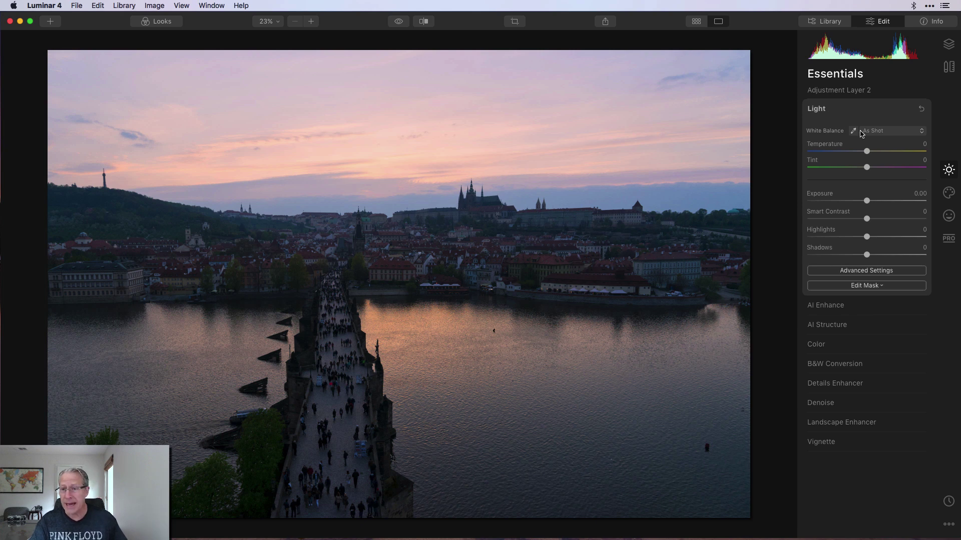
{"action": "mouse_move", "coordinate": [868, 152]}
{"action": "left_mouse_down"}
{"action": "mouse_move", "coordinate": [881, 153]}
{"action": "mouse_move", "coordinate": [873, 170]}
{"action": "left_mouse_up"}
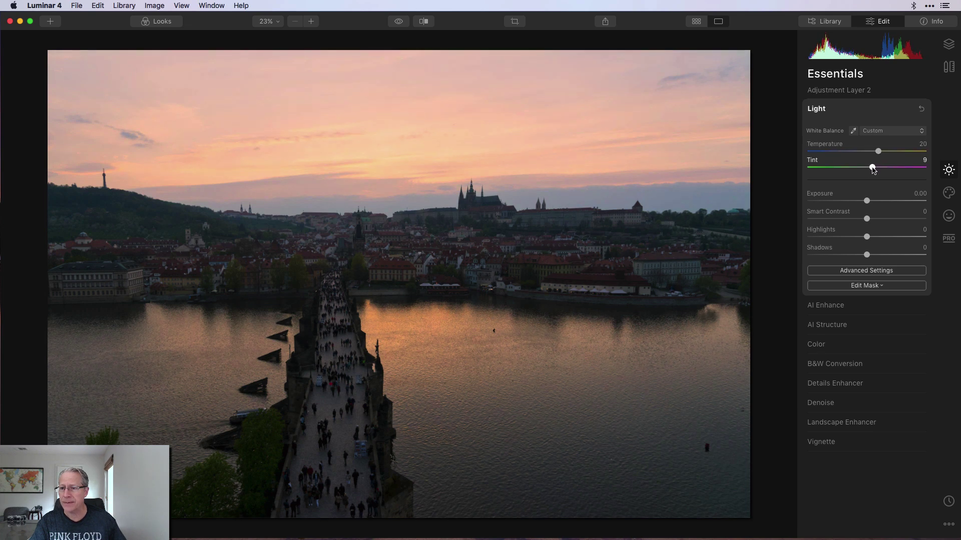
{"action": "left_click_drag", "start_coordinate": [873, 217], "coordinate": [875, 220]}
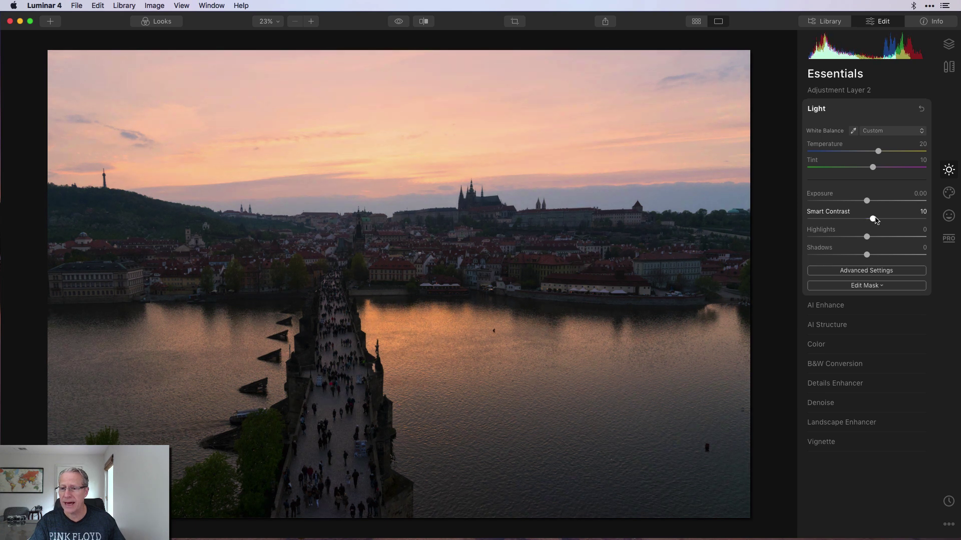
Set the second adjustment layer's AI Accent to 30 and its AI Structure amount to 20
{"action": "left_click", "coordinate": [850, 306]}
{"action": "left_click_drag", "start_coordinate": [808, 154], "coordinate": [846, 155]}
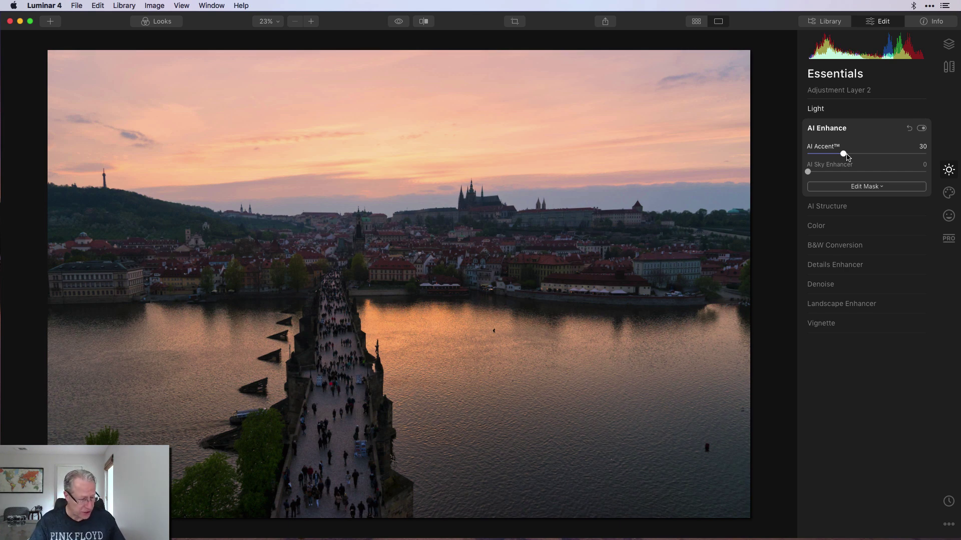
{"action": "left_click", "coordinate": [841, 207]}
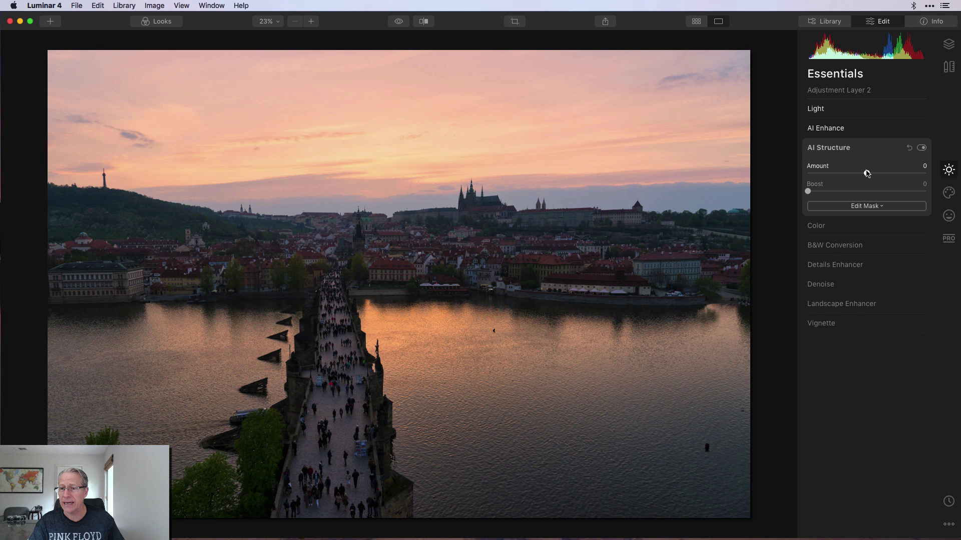
{"action": "left_click_drag", "start_coordinate": [864, 172], "coordinate": [880, 175]}
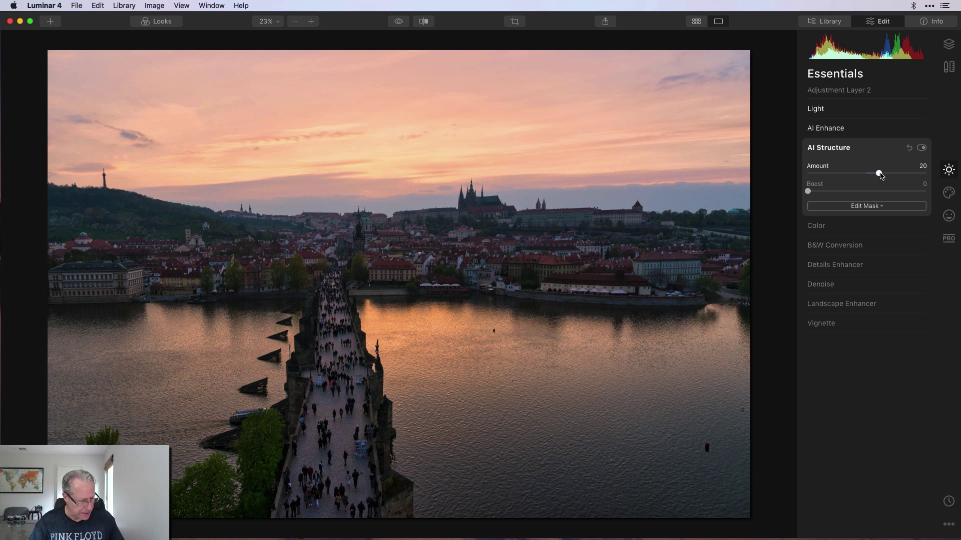
In the second adjustment layer's Color settings, set Saturation to 25 and Vibrance to 15
{"action": "left_click", "coordinate": [868, 226]}
{"action": "left_click_drag", "start_coordinate": [866, 193], "coordinate": [877, 213]}
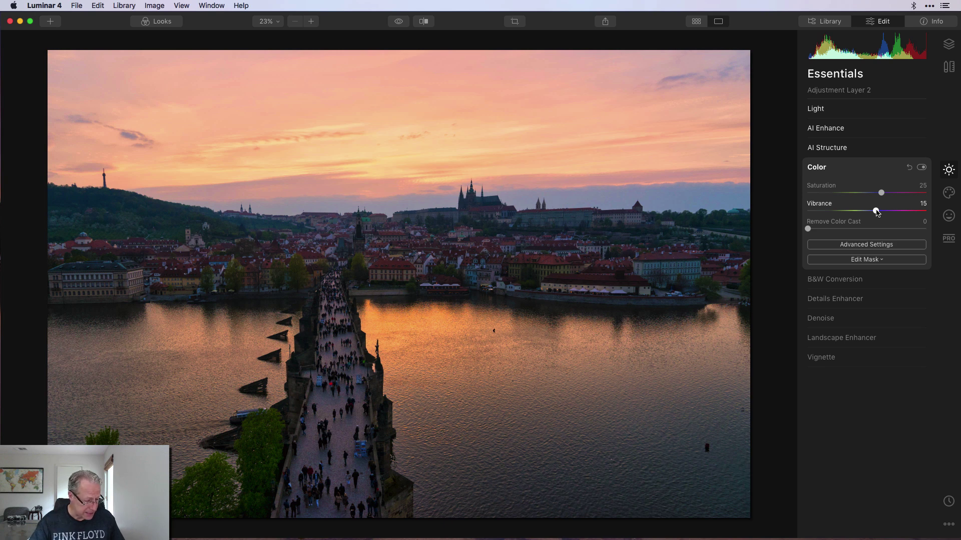
Apply the Mystical effect to the second adjustment layer with Amount 30 and Warmth -5
{"action": "left_click", "coordinate": [948, 193]}
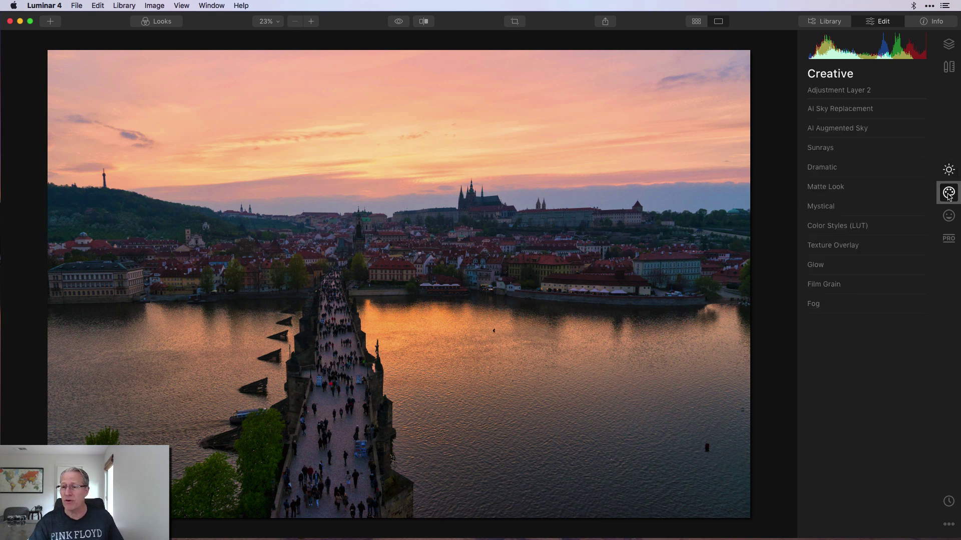
{"action": "left_click", "coordinate": [846, 207]}
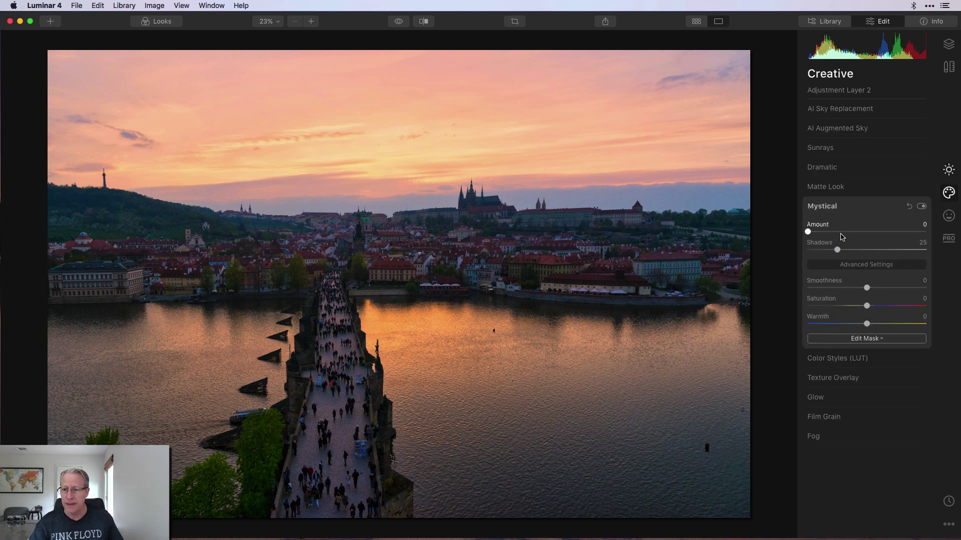
{"action": "left_click_drag", "start_coordinate": [809, 232], "coordinate": [845, 233]}
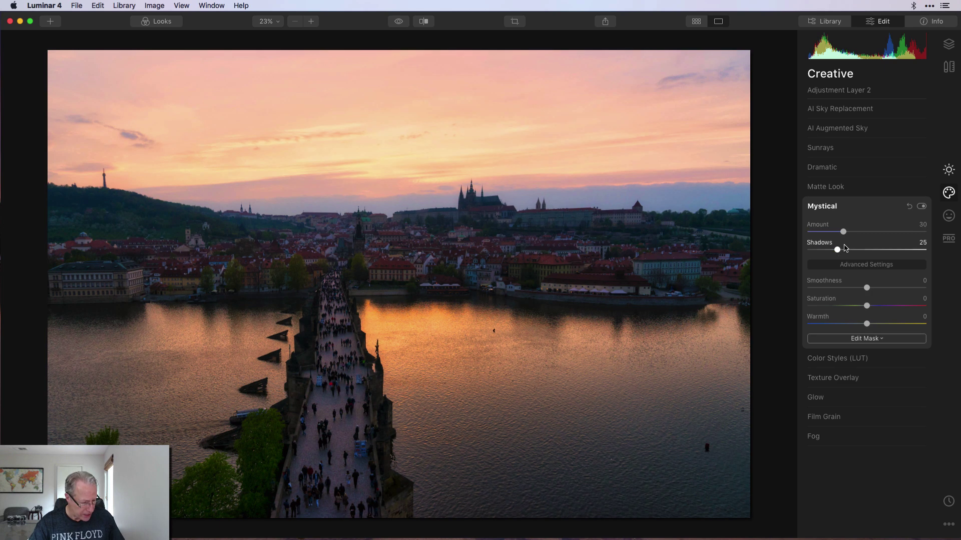
{"action": "left_click_drag", "start_coordinate": [866, 324], "coordinate": [866, 326]}
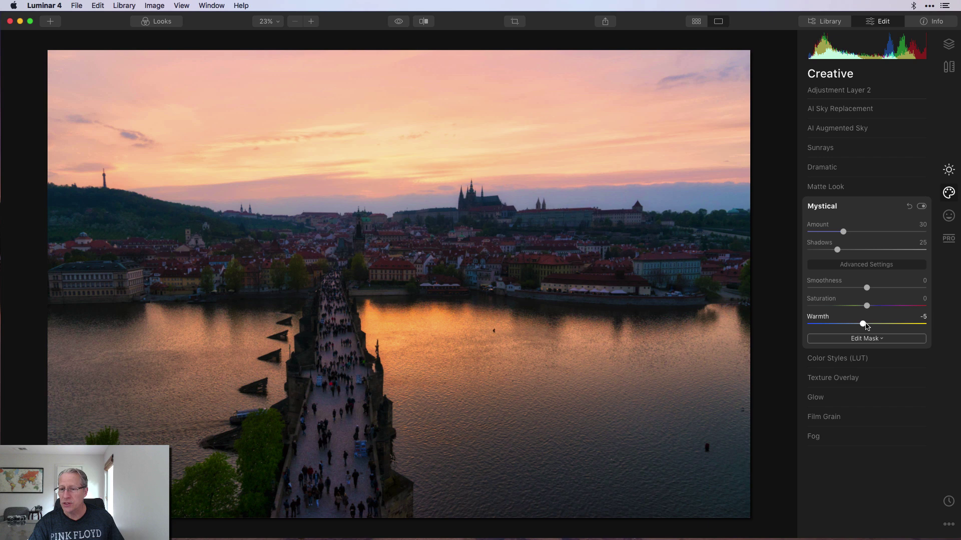
{"action": "left_click", "coordinate": [864, 209]}
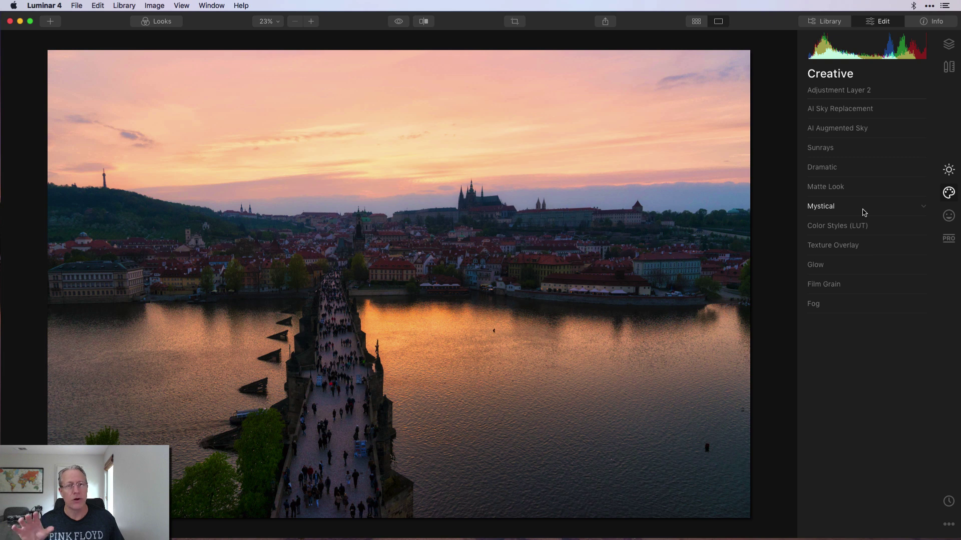
Apply the Orton Effect to the second adjustment layer with Amount 25 and Saturation 15
{"action": "left_click", "coordinate": [948, 215]}
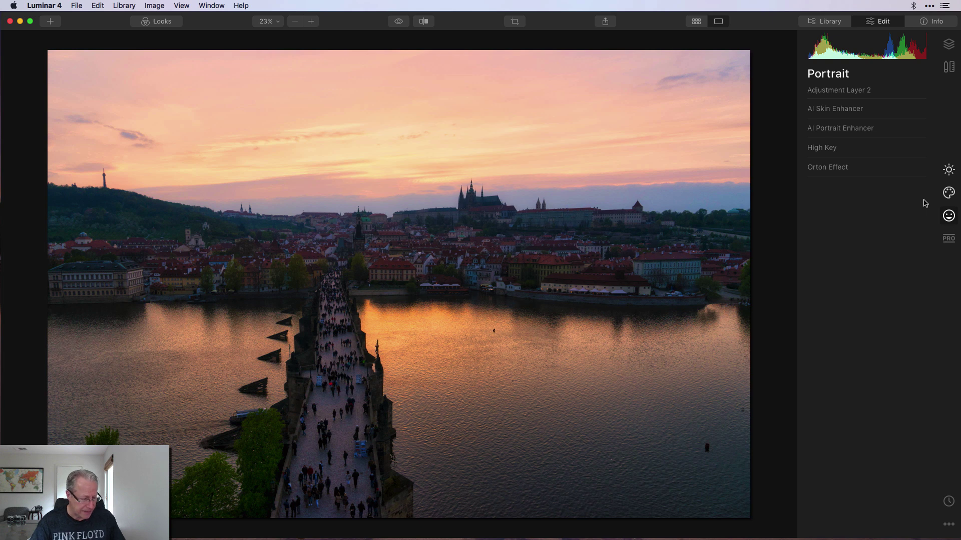
{"action": "left_click", "coordinate": [839, 168]}
{"action": "left_click_drag", "start_coordinate": [812, 207], "coordinate": [841, 210]}
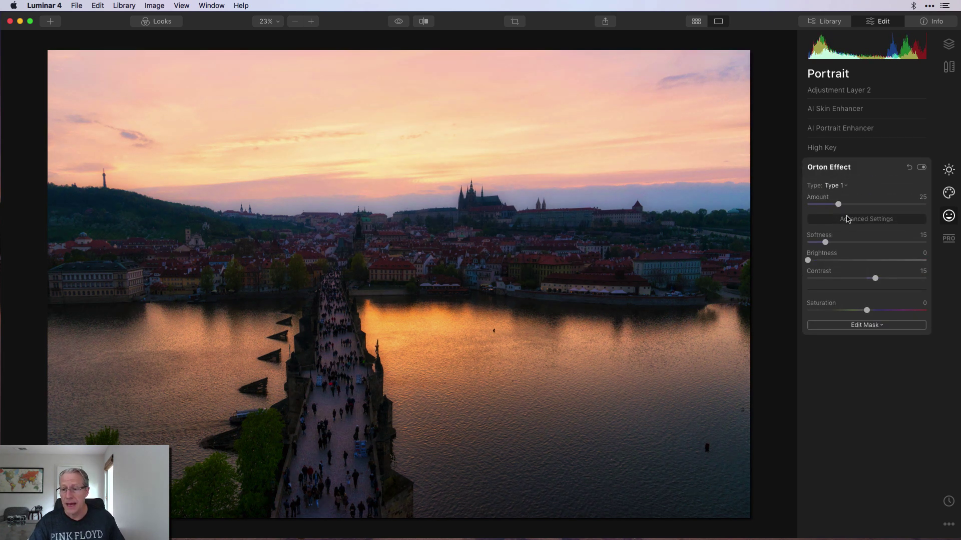
{"action": "left_click_drag", "start_coordinate": [866, 311], "coordinate": [876, 311]}
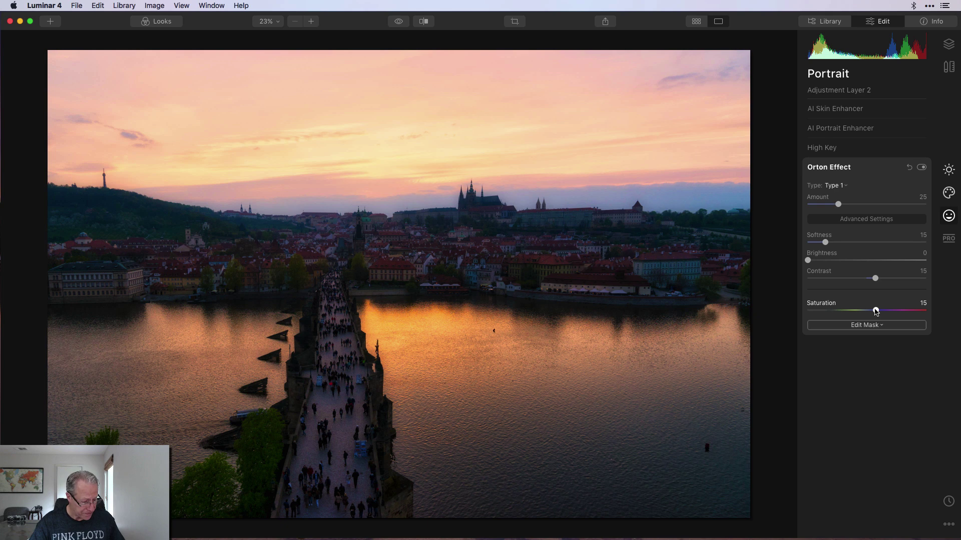
In the second adjustment layer's Color Enhancer, set Split Color Warmth to Warm 15 and Cool 5
{"action": "left_click", "coordinate": [949, 238]}
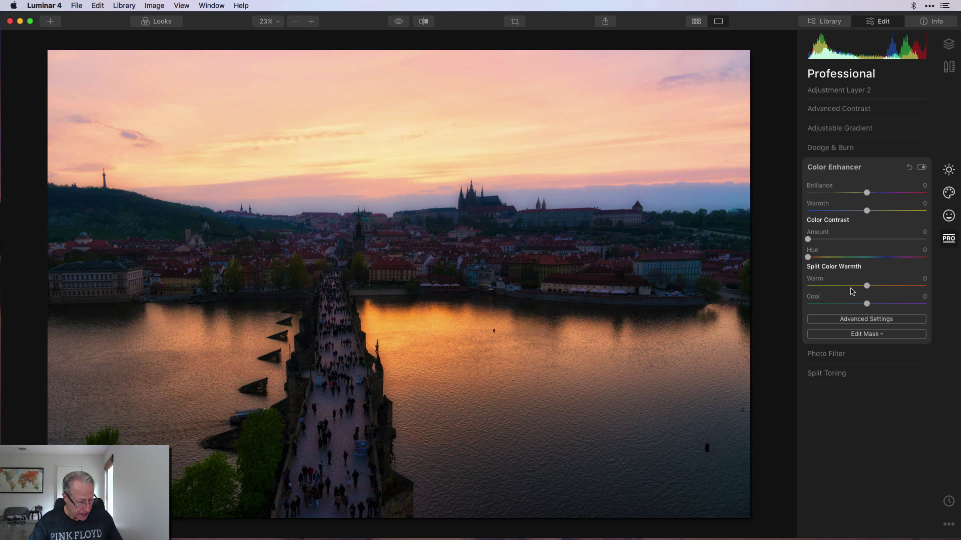
{"action": "mouse_move", "coordinate": [867, 287]}
{"action": "left_mouse_down"}
{"action": "mouse_move", "coordinate": [877, 288]}
{"action": "mouse_move", "coordinate": [869, 304]}
{"action": "left_mouse_up"}
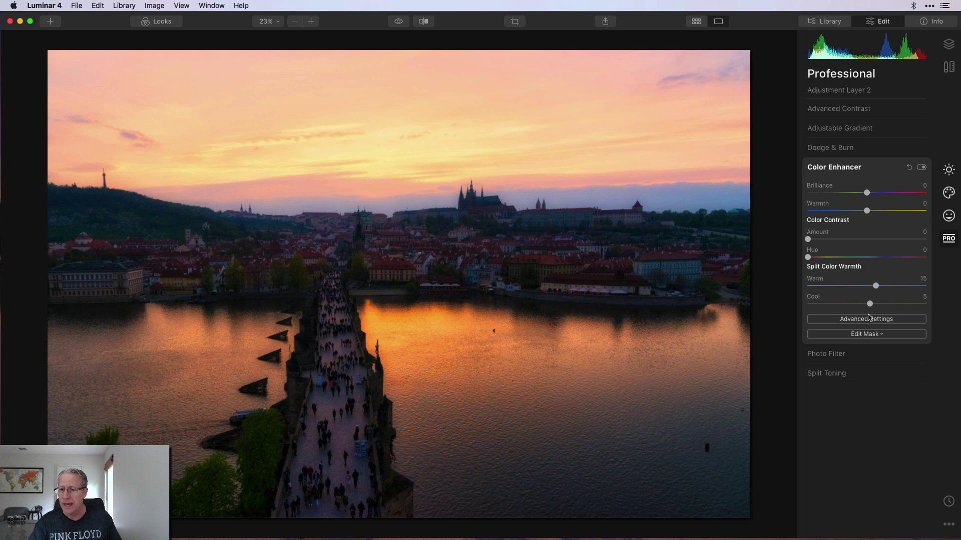
Set the Color Enhancer's shadows color balance to Cyan-Red 5, Magenta-Green -5 and Yellow-Blue -5
{"action": "left_click", "coordinate": [869, 320]}
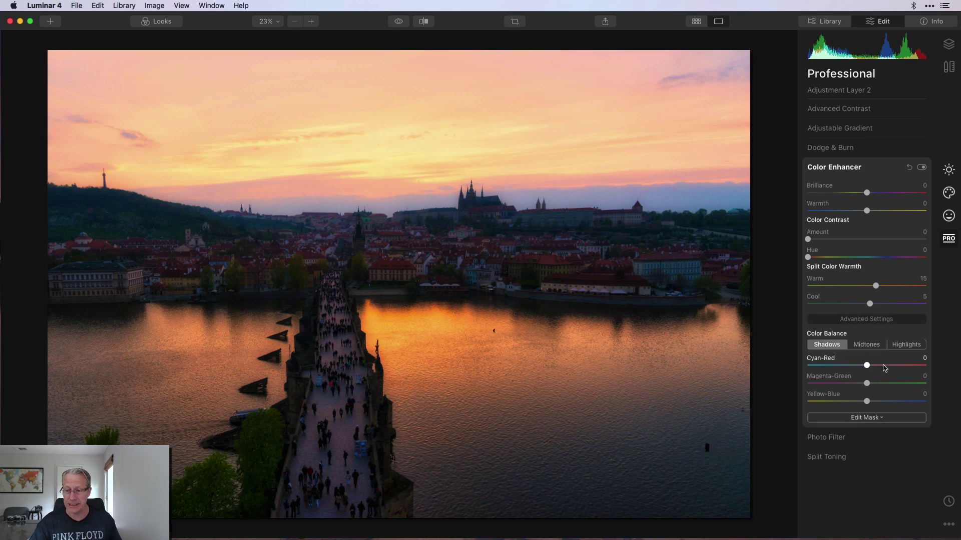
{"action": "left_click", "coordinate": [923, 360]}
{"action": "type", "text": "5"}
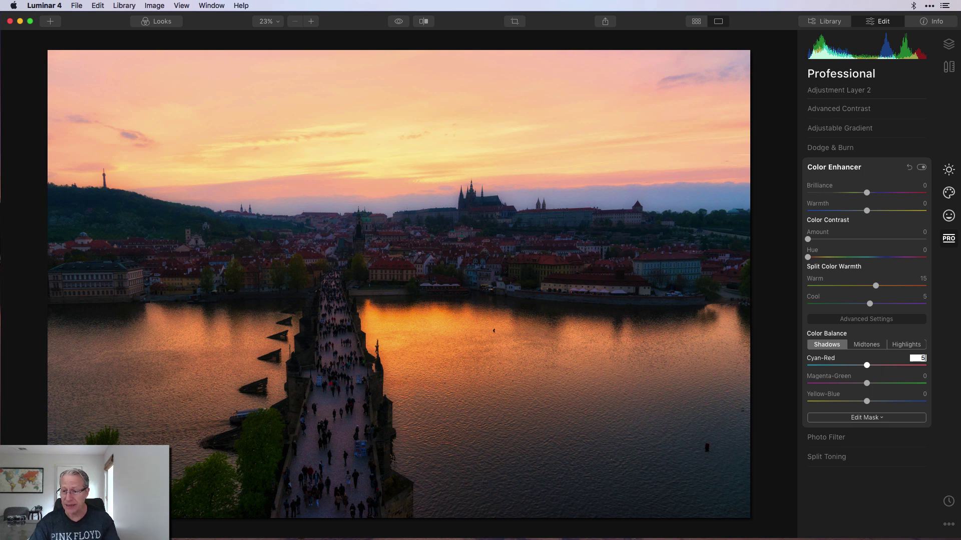
{"action": "key", "text": "Return"}
{"action": "left_click", "coordinate": [923, 377]}
{"action": "type", "text": "-5"}
{"action": "key", "text": "Return"}
{"action": "left_click", "coordinate": [924, 393]}
{"action": "type", "text": "-"}
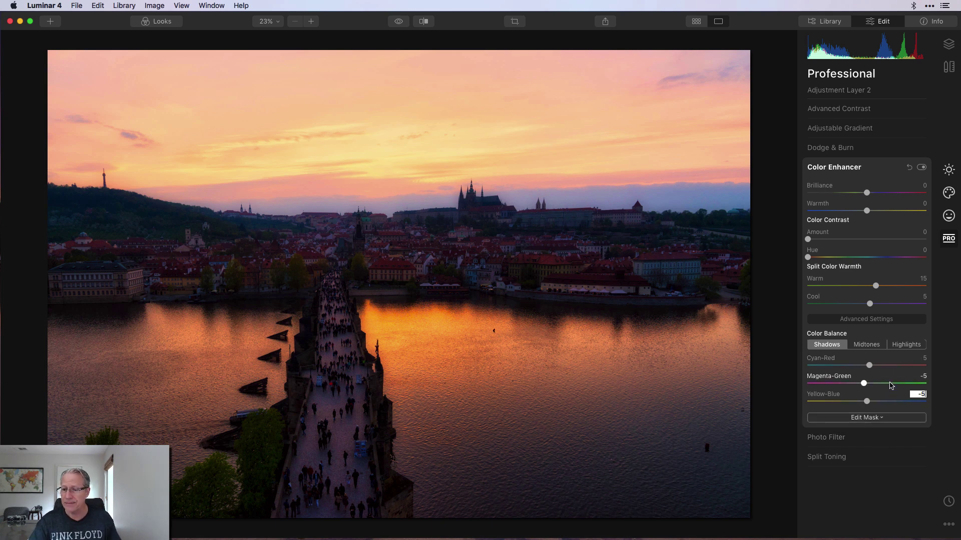
{"action": "key", "text": "Return"}
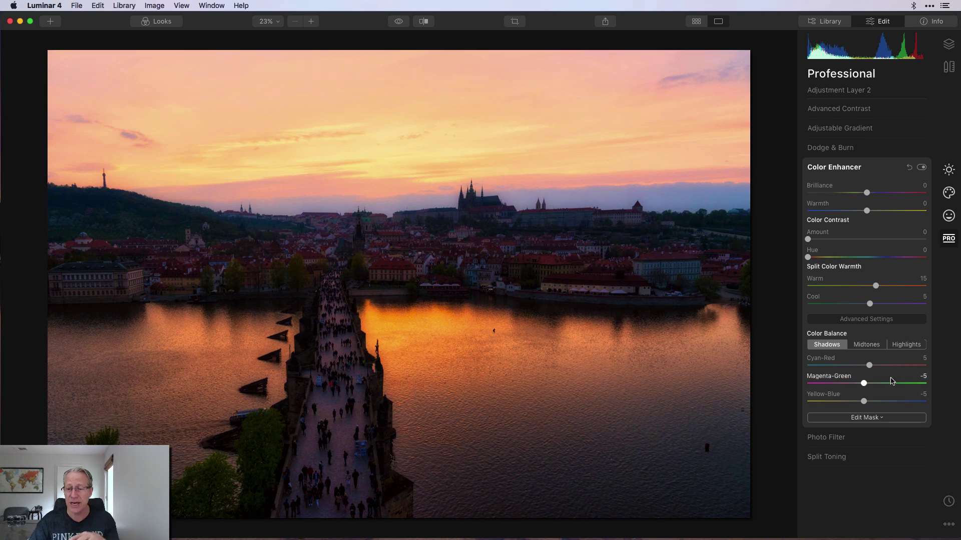
Set the Color Enhancer's midtones color balance to Cyan-Red 5, Magenta-Green -10 and Yellow-Blue 5
{"action": "left_click", "coordinate": [864, 347]}
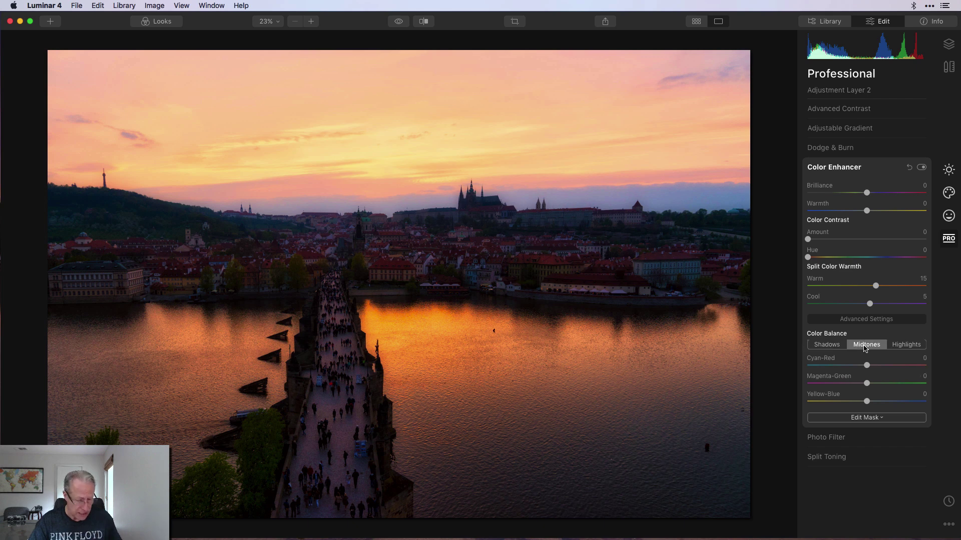
{"action": "left_click", "coordinate": [923, 358]}
{"action": "type", "text": "5"}
{"action": "key", "text": "Return"}
{"action": "left_click", "coordinate": [924, 376]}
{"action": "type", "text": "-"}
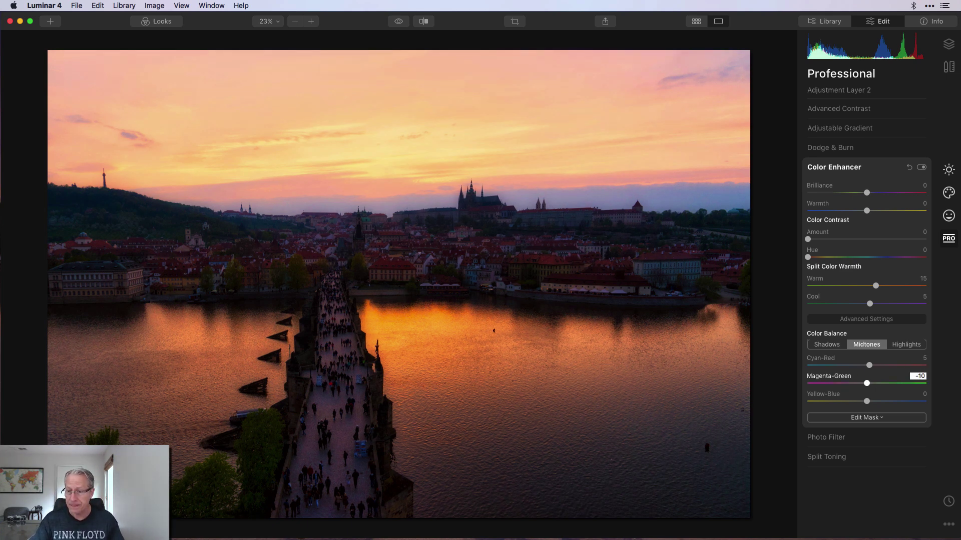
{"action": "type", "text": "10"}
{"action": "key", "text": "Return"}
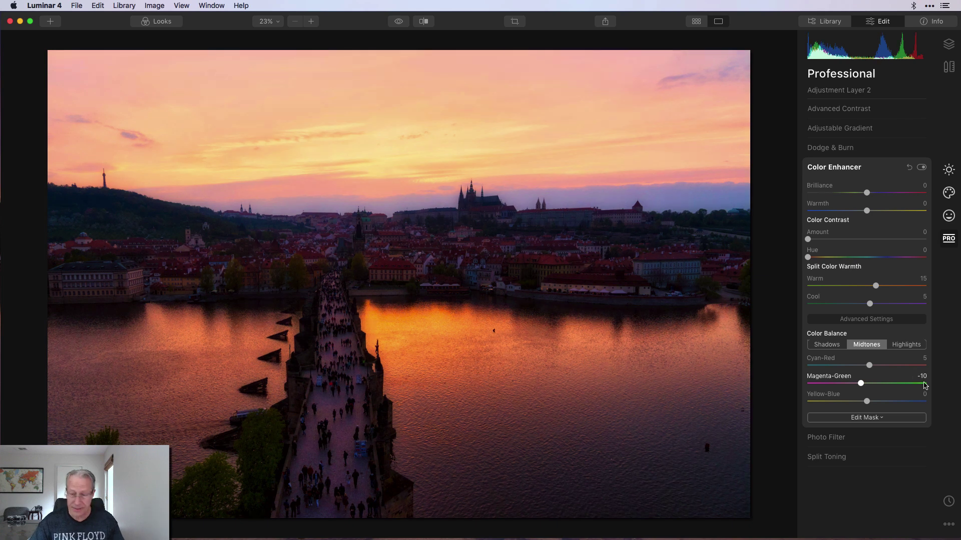
{"action": "left_click", "coordinate": [925, 396]}
{"action": "type", "text": "5"}
{"action": "key", "text": "Return"}
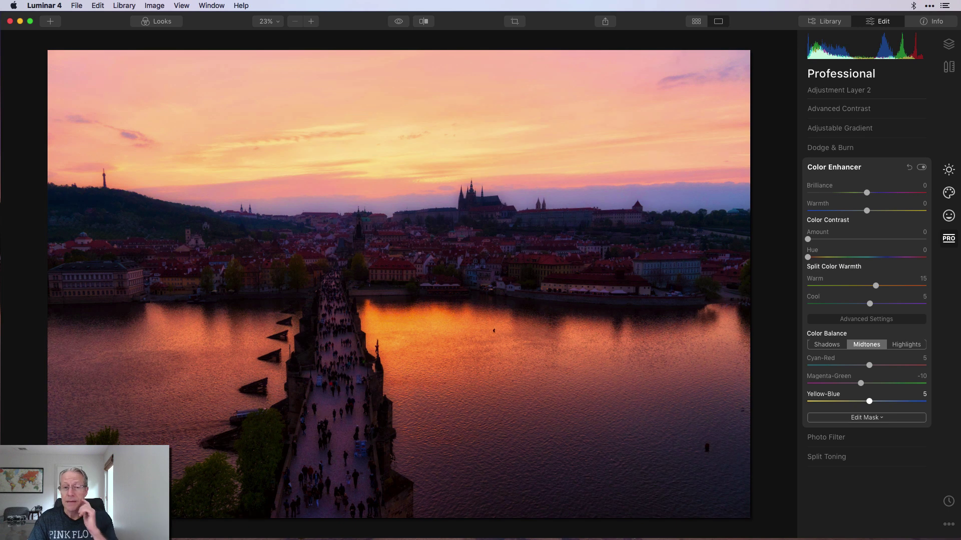
Review the color balance values for shadows, midtones and highlights, and collapse the Color Enhancer's advanced settings
{"action": "left_click", "coordinate": [834, 346]}
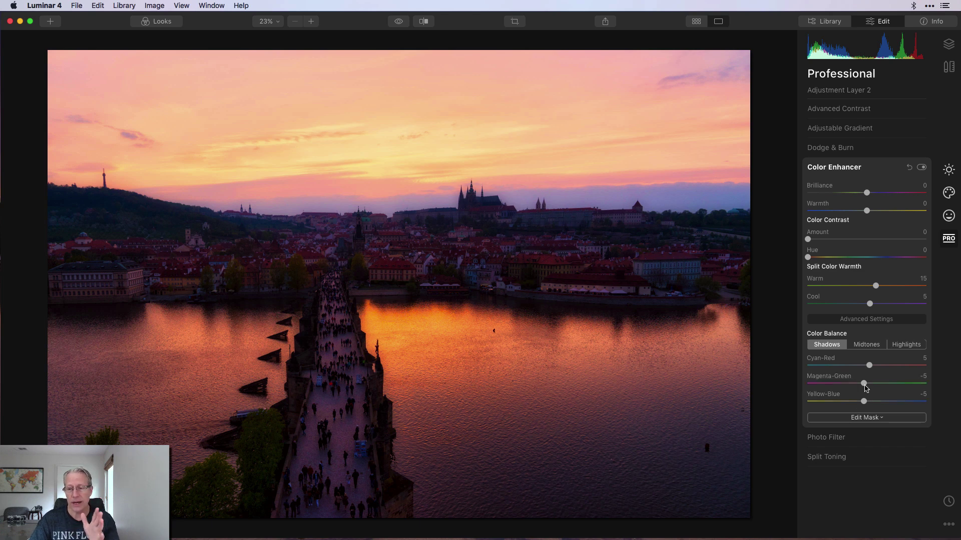
{"action": "left_click", "coordinate": [866, 345]}
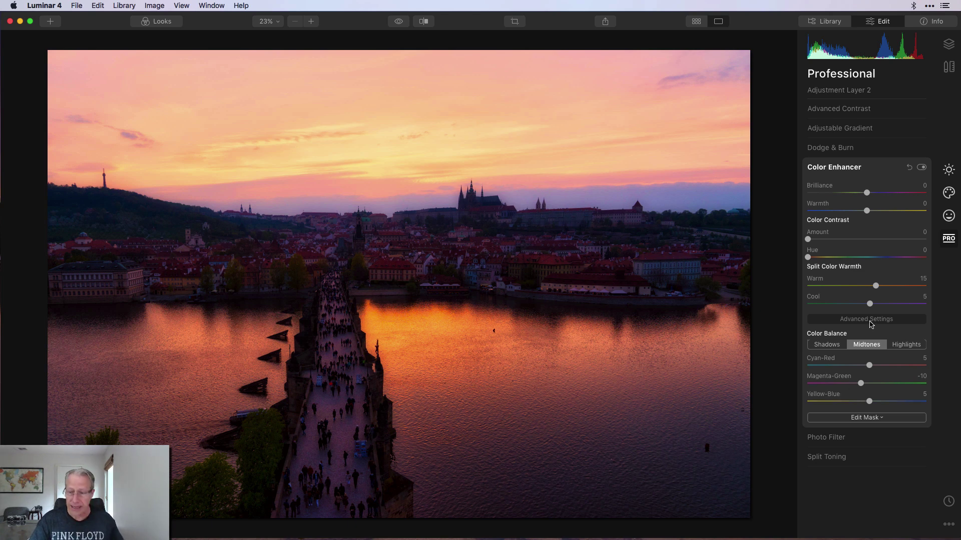
{"action": "left_click", "coordinate": [905, 344]}
{"action": "left_click", "coordinate": [877, 324]}
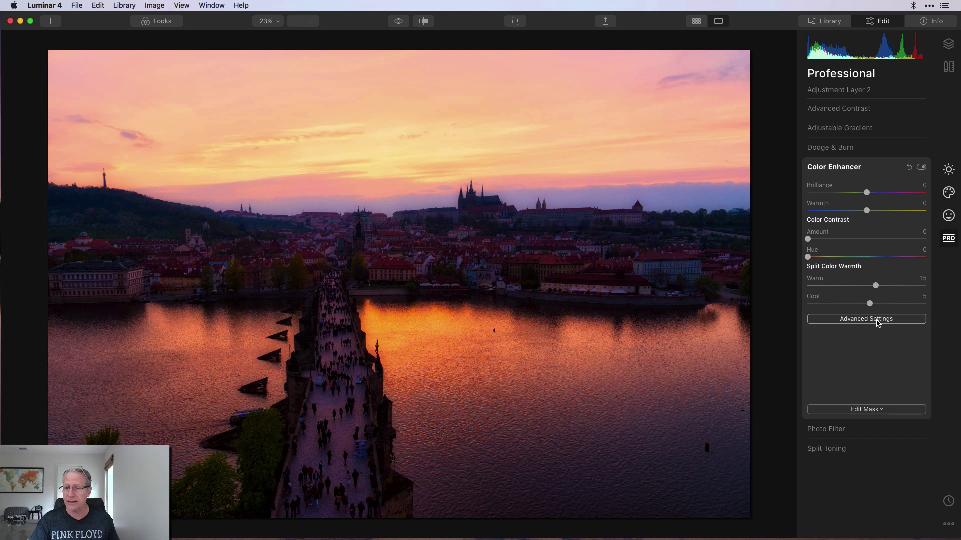
Compare the photo with Adjustment Layer 2 hidden and shown, and apply a luminosity mask to the layer
{"action": "left_click", "coordinate": [947, 50]}
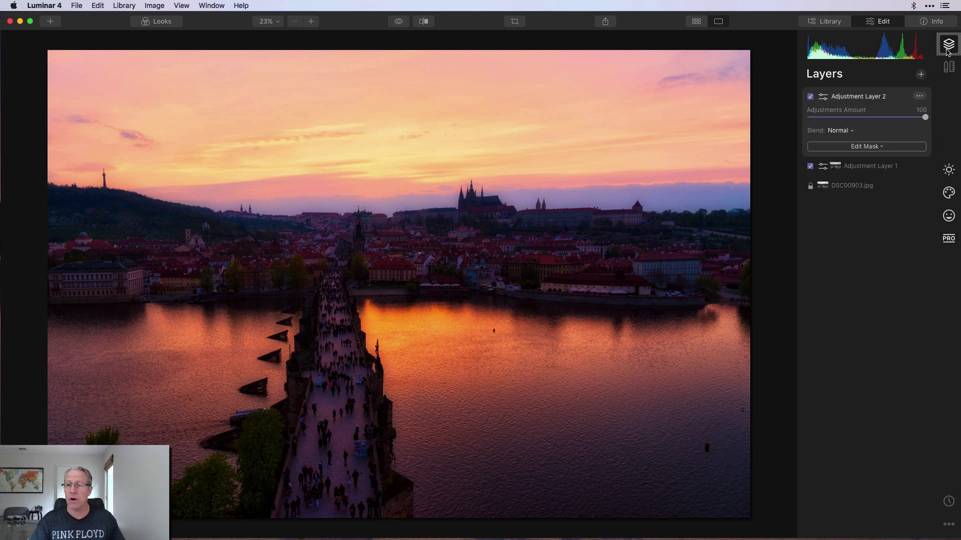
{"action": "left_click", "coordinate": [809, 97]}
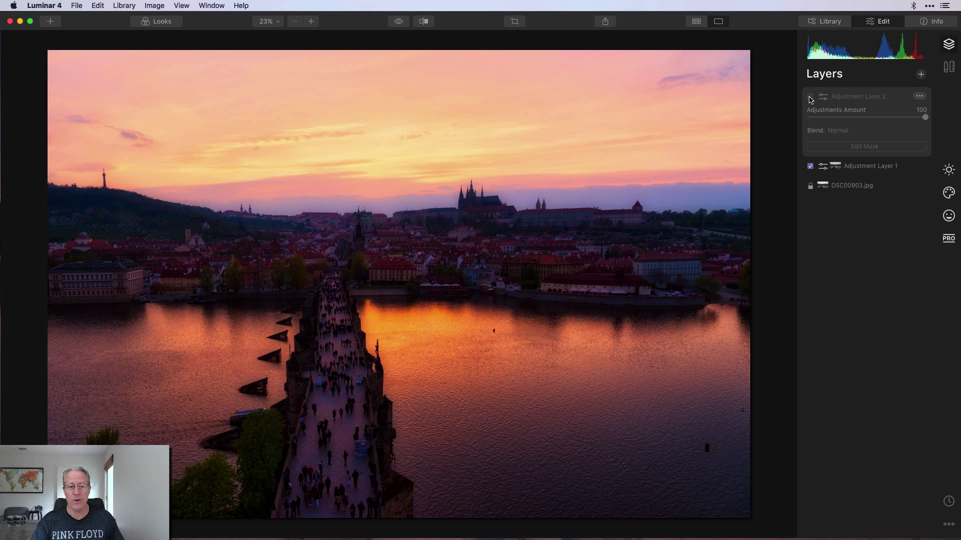
{"action": "left_click", "coordinate": [810, 97]}
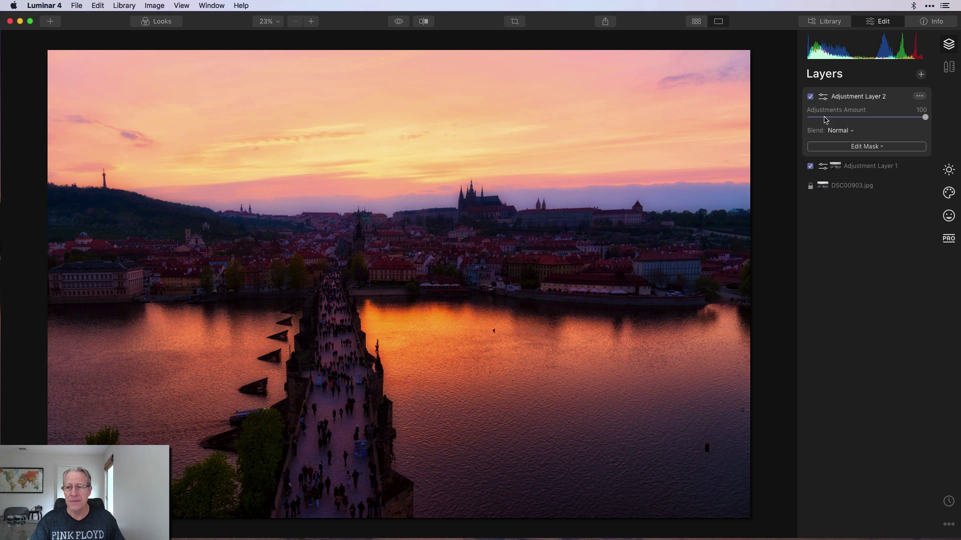
{"action": "left_click", "coordinate": [853, 146]}
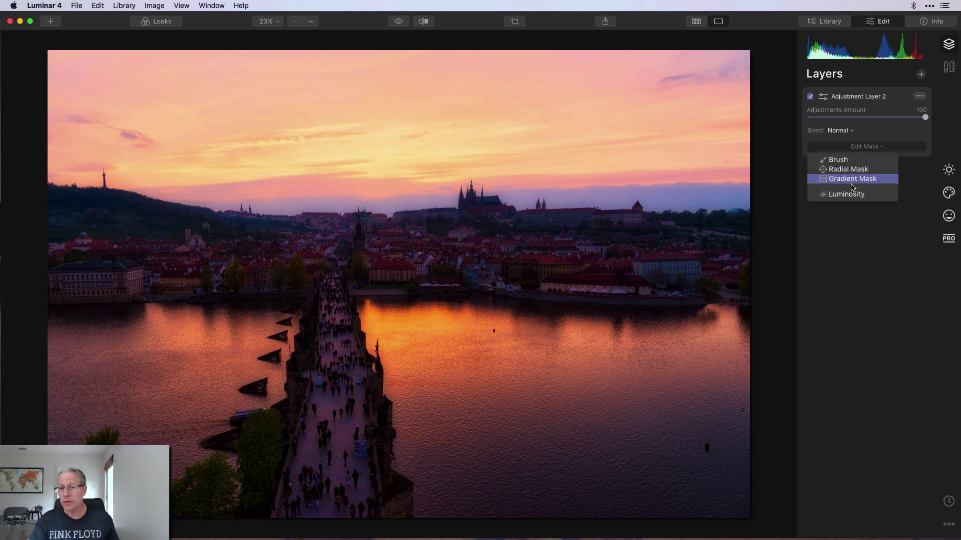
{"action": "left_click", "coordinate": [851, 195]}
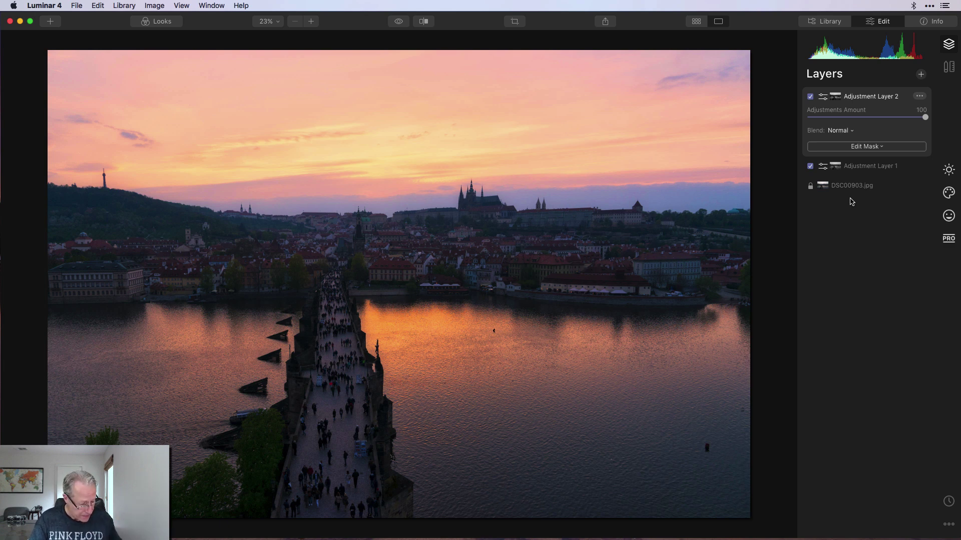
Add a third adjustment layer and set its Light Smart Contrast to 31
{"action": "left_click", "coordinate": [921, 74]}
{"action": "left_click", "coordinate": [864, 89]}
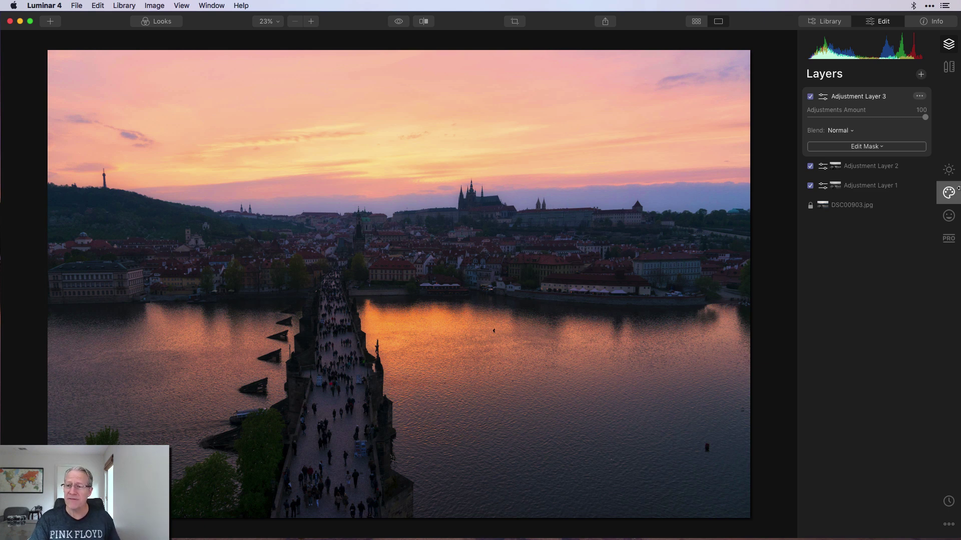
{"action": "left_click", "coordinate": [949, 170]}
{"action": "left_click", "coordinate": [874, 167]}
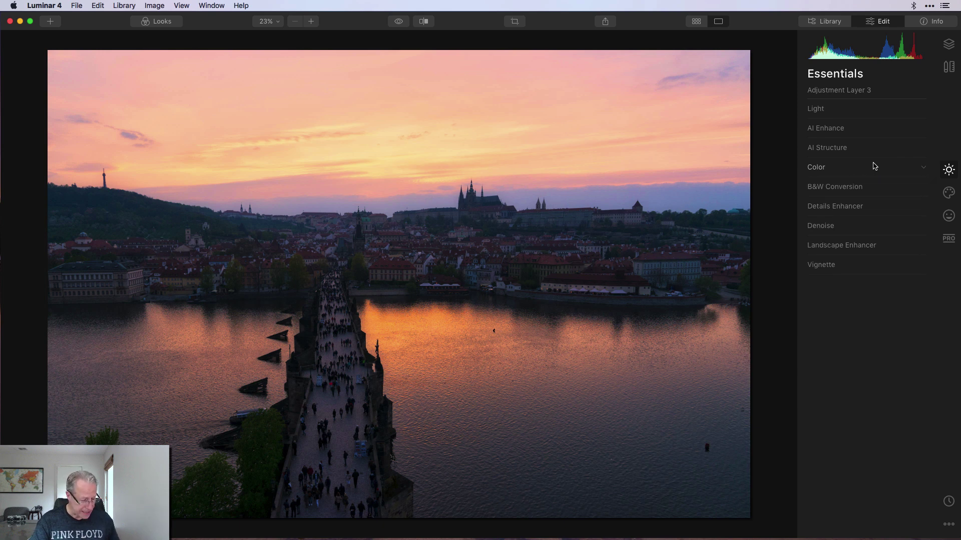
{"action": "left_click", "coordinate": [836, 110]}
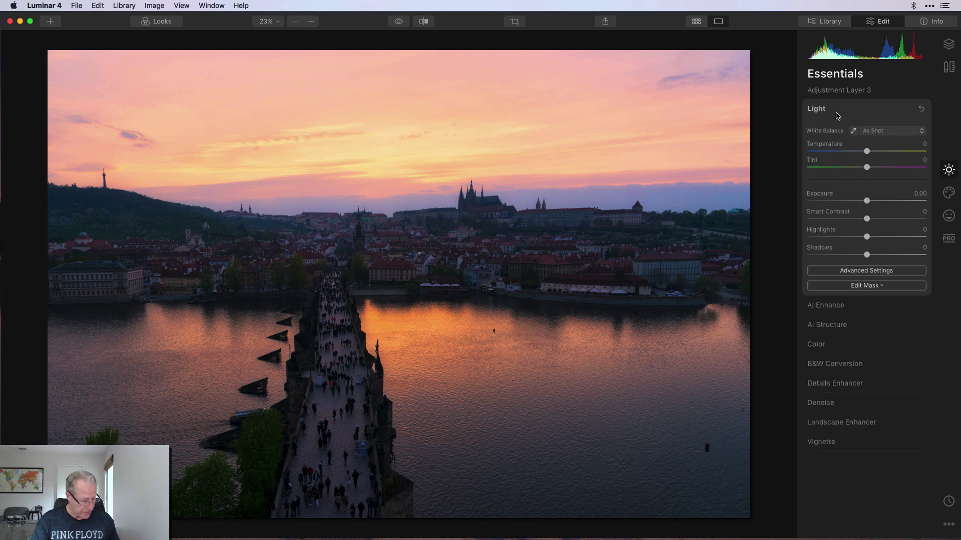
{"action": "left_click_drag", "start_coordinate": [866, 219], "coordinate": [888, 222]}
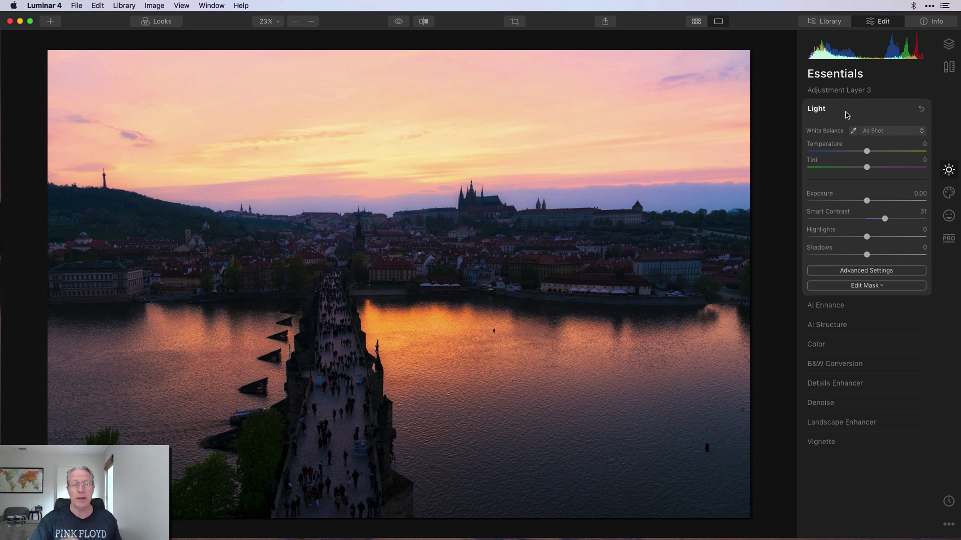
Apply a luminosity mask to the third layer's Light filter and compare the photo with that layer hidden and shown
{"action": "left_click", "coordinate": [865, 286]}
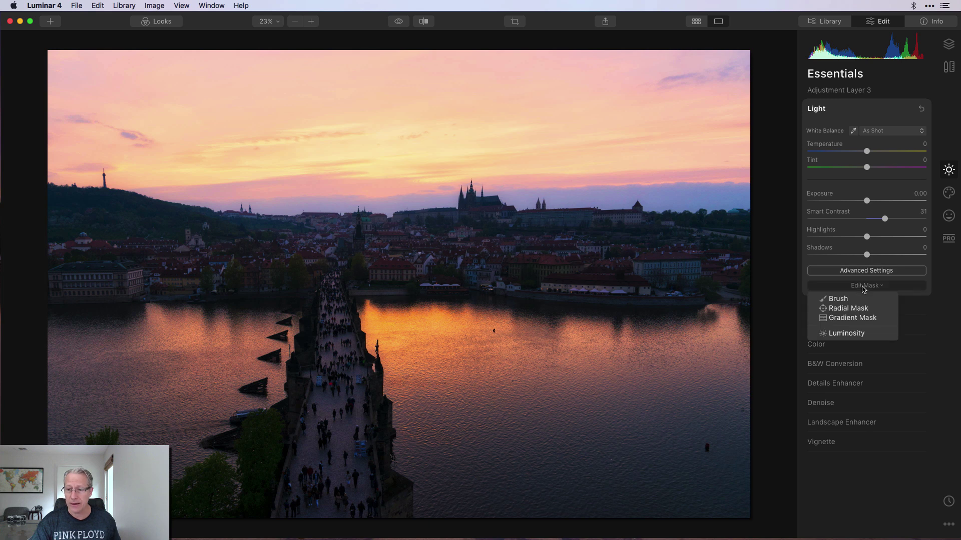
{"action": "left_click", "coordinate": [846, 333]}
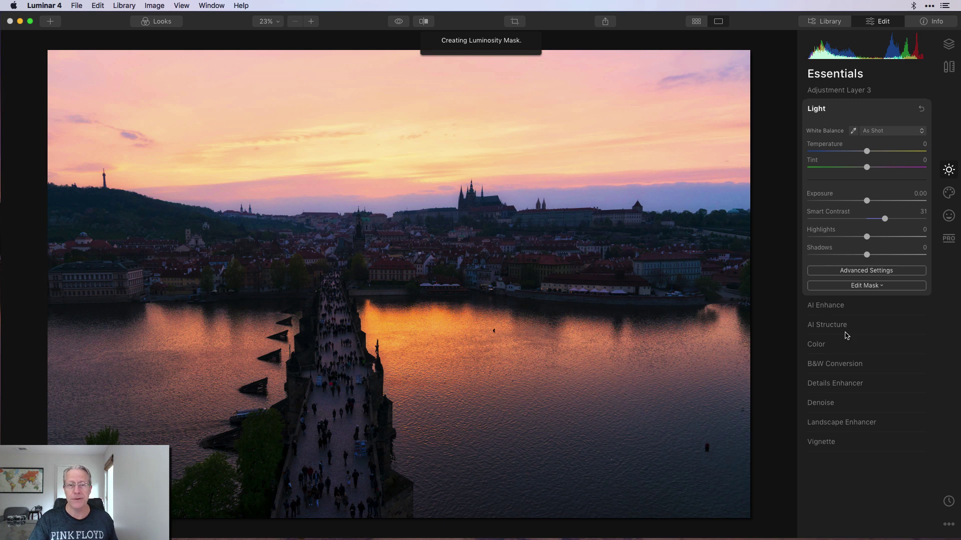
{"action": "left_click", "coordinate": [948, 45]}
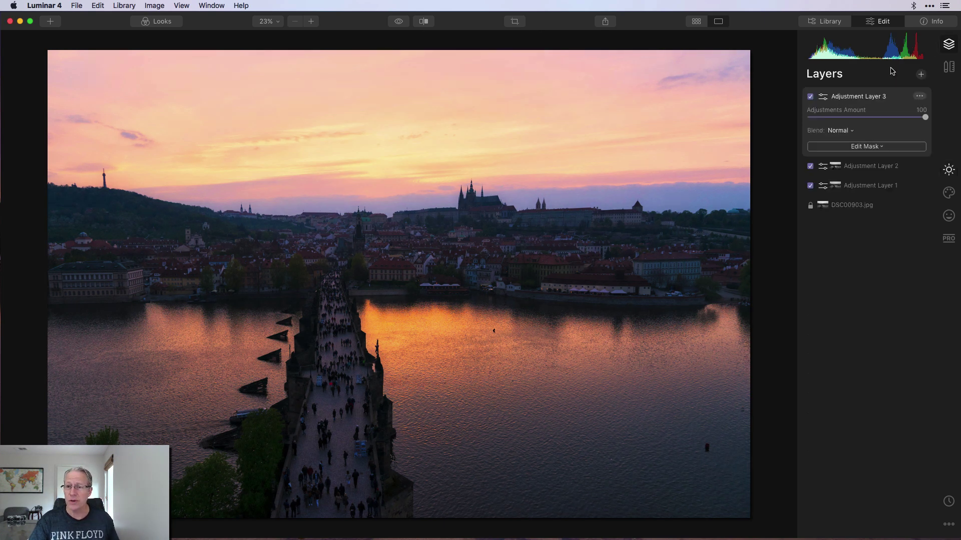
{"action": "left_click", "coordinate": [810, 97]}
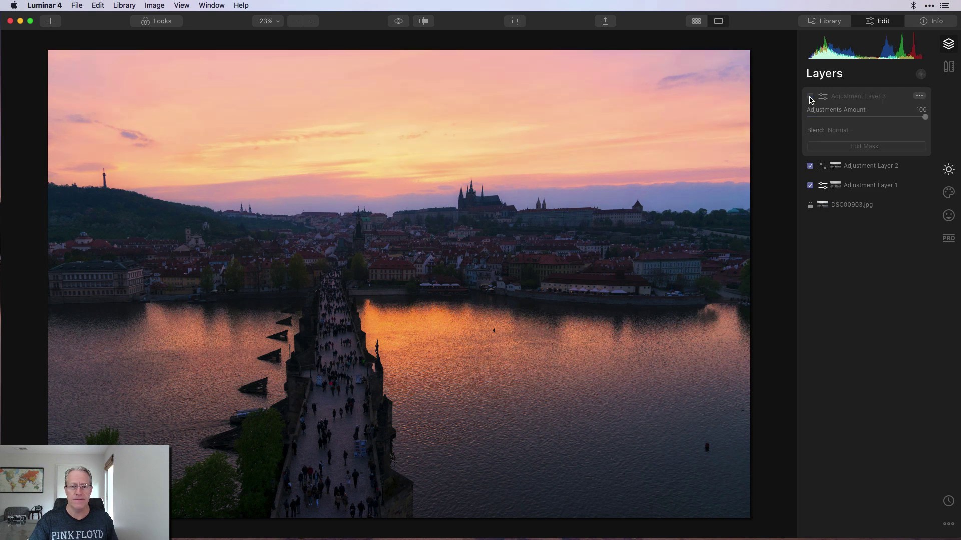
{"action": "left_click", "coordinate": [810, 96]}
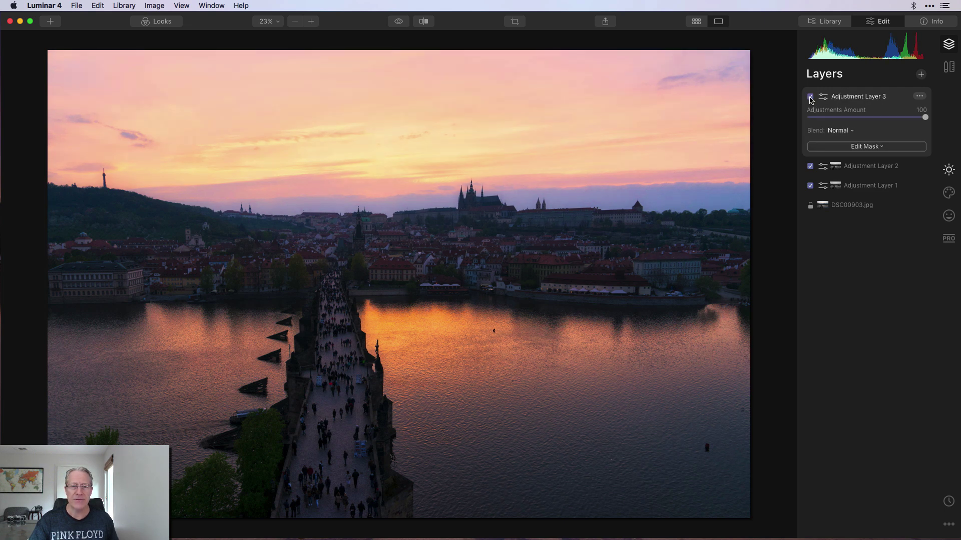
Set the third adjustment layer's AI Accent to 45 and apply a luminosity mask to its AI Enhance filter
{"action": "left_click", "coordinate": [948, 170]}
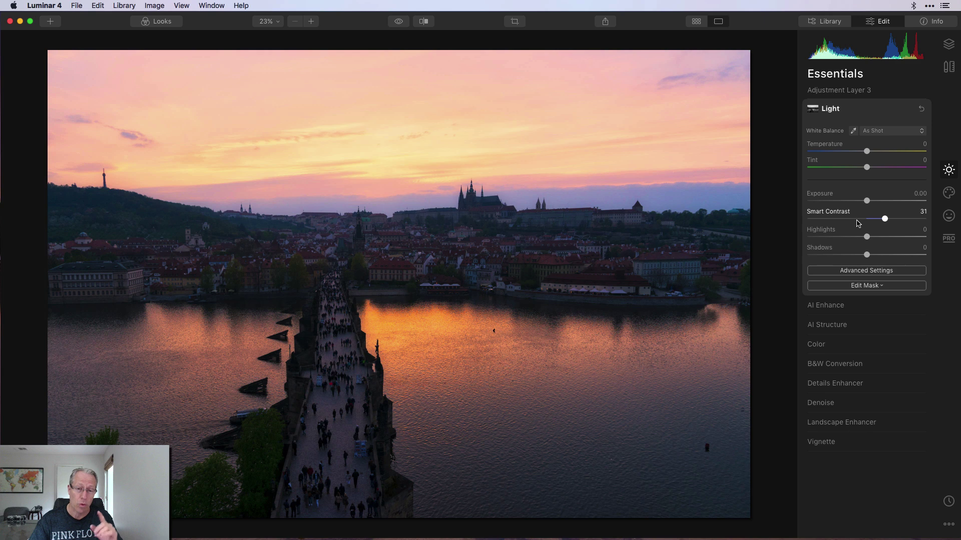
{"action": "left_click", "coordinate": [846, 306]}
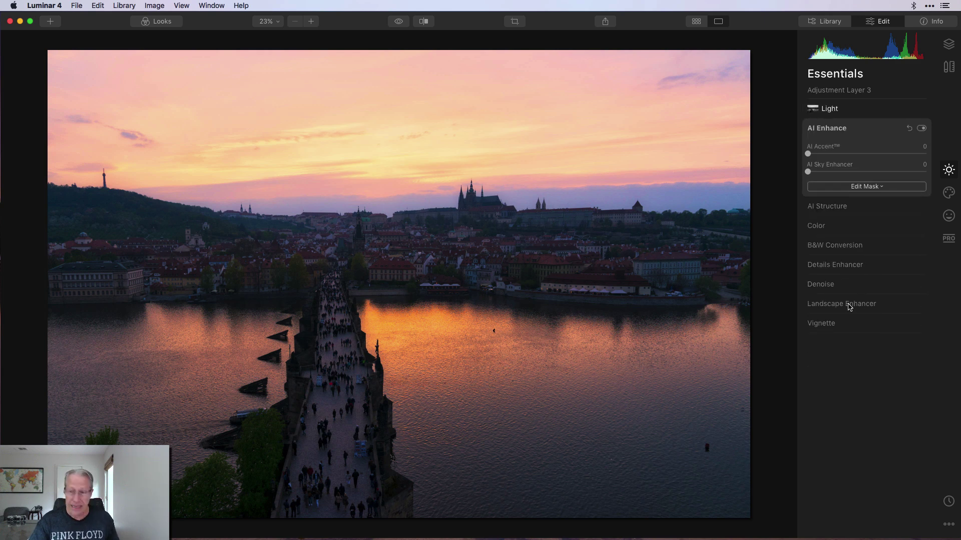
{"action": "left_click", "coordinate": [923, 147]}
{"action": "type", "text": "45"}
{"action": "key", "text": "Return"}
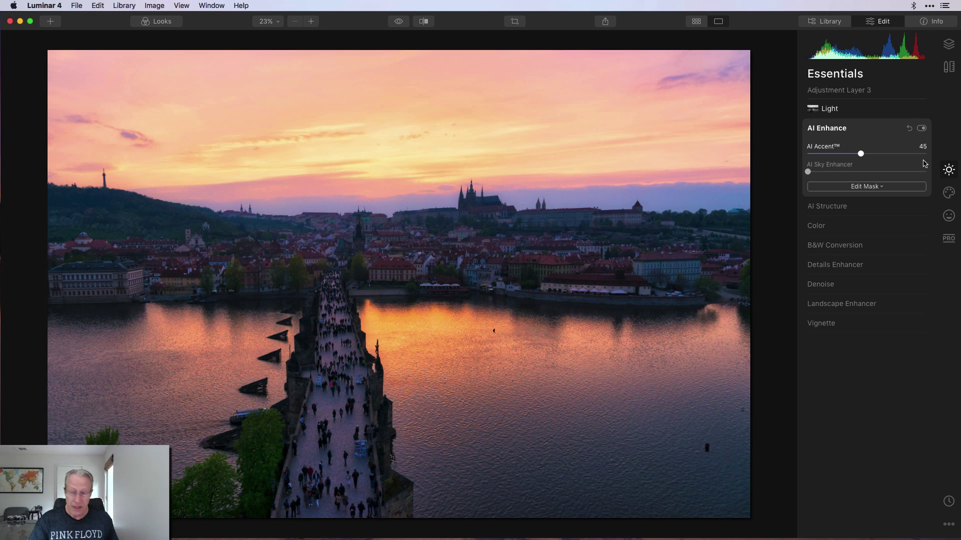
{"action": "left_click", "coordinate": [879, 190]}
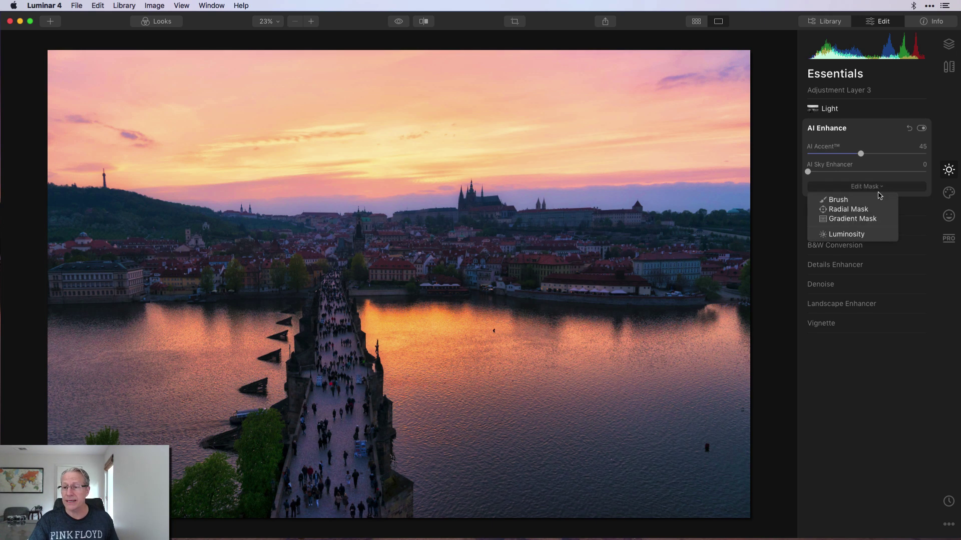
{"action": "left_click", "coordinate": [848, 235]}
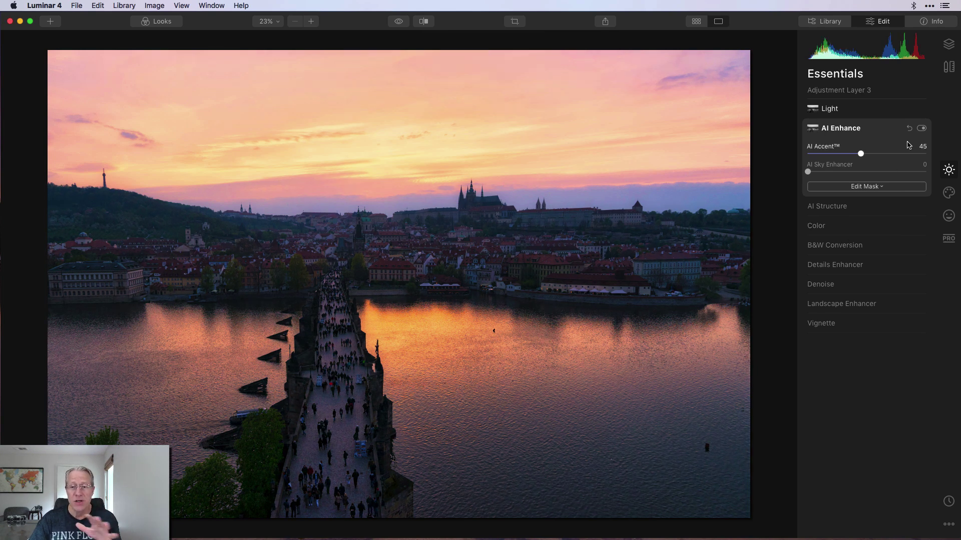
Invert the AI Enhance filter's luminosity mask using the mask overlay, and compare the photo with the filter off and on
{"action": "left_click", "coordinate": [875, 187]}
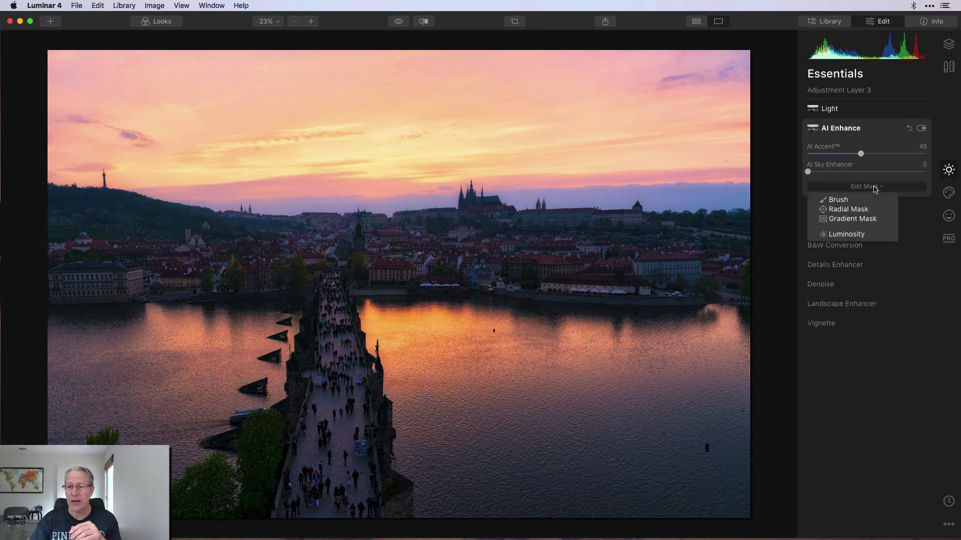
{"action": "left_click", "coordinate": [846, 199]}
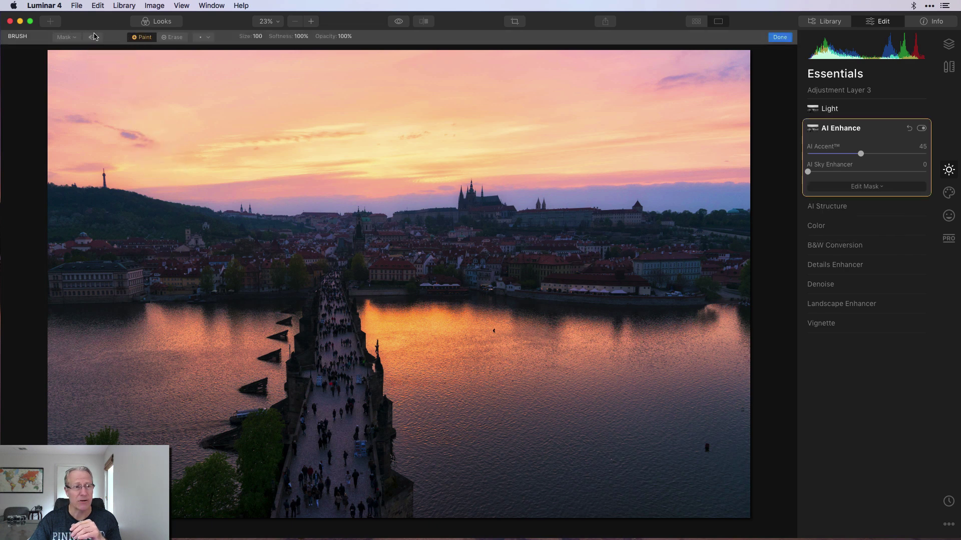
{"action": "left_click", "coordinate": [67, 37]}
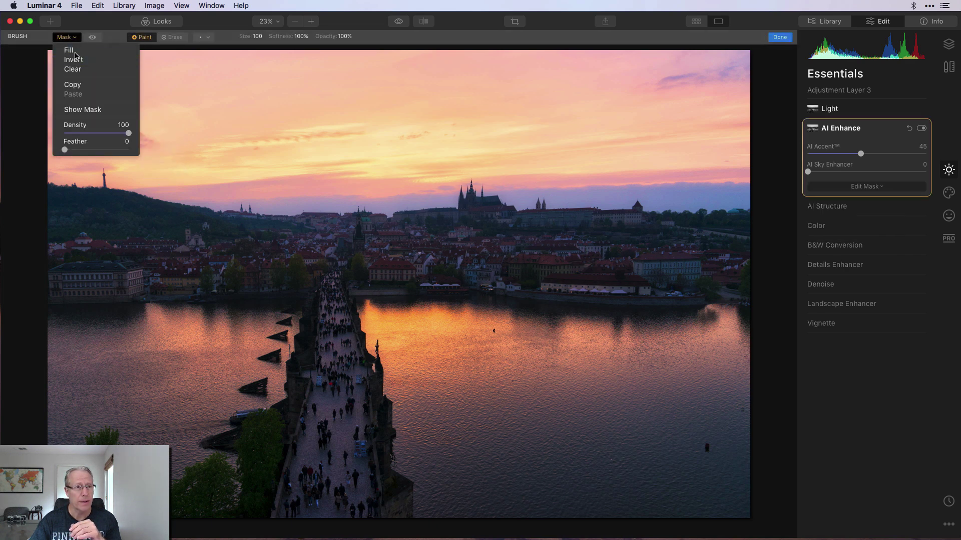
{"action": "left_click", "coordinate": [91, 38]}
{"action": "left_click", "coordinate": [91, 38]}
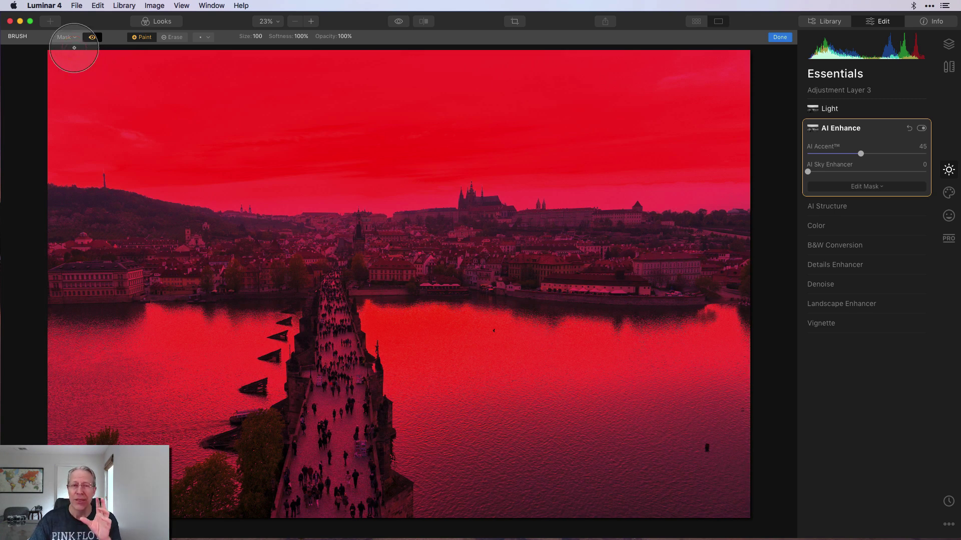
{"action": "left_click", "coordinate": [65, 37]}
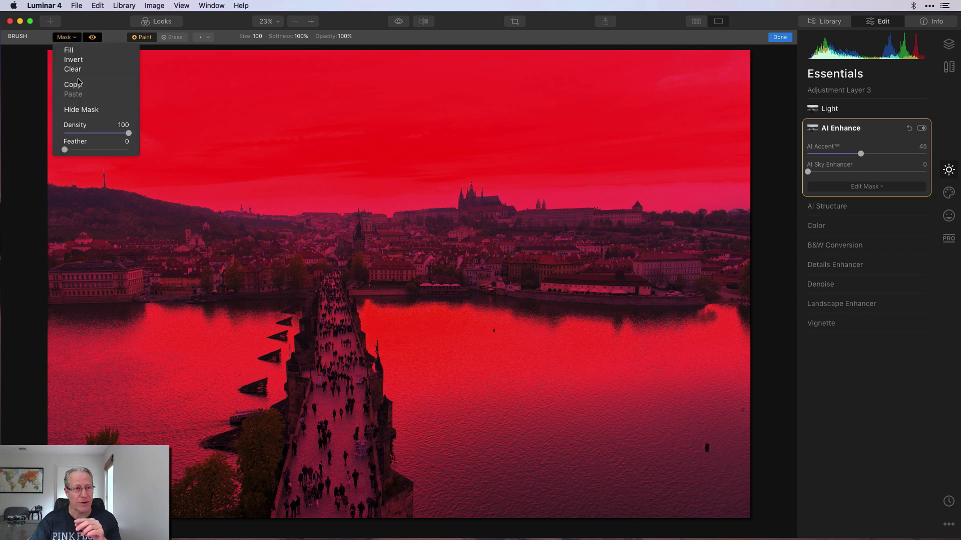
{"action": "left_click", "coordinate": [78, 61]}
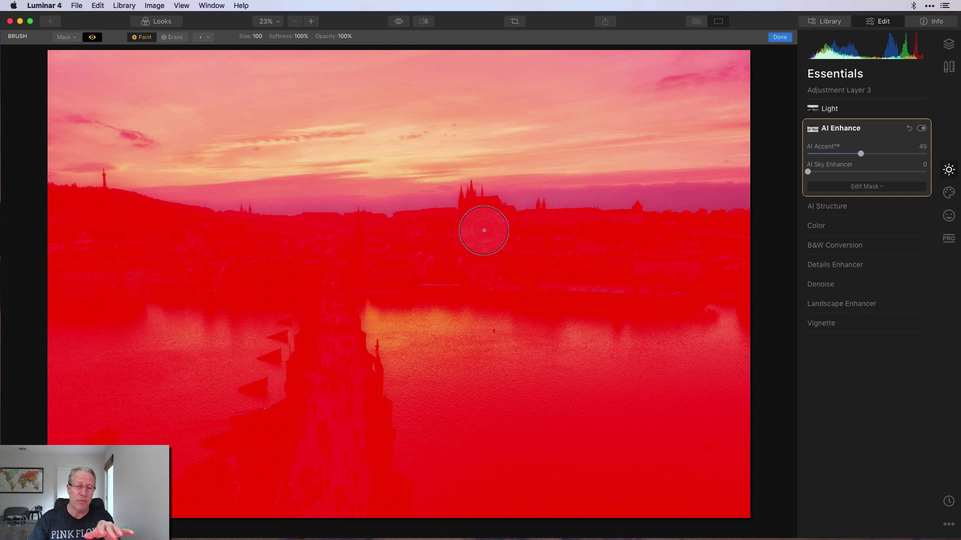
{"action": "left_click", "coordinate": [93, 37]}
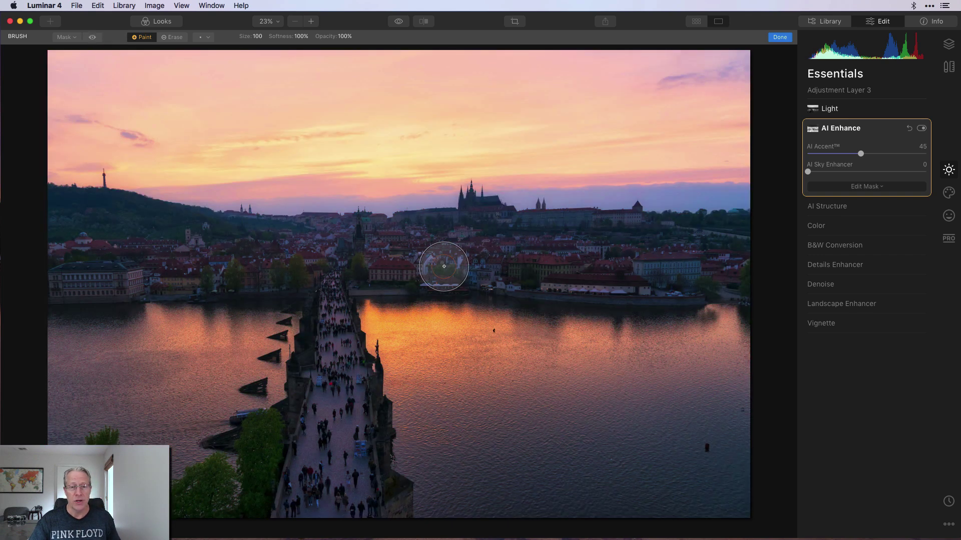
{"action": "left_click", "coordinate": [780, 37]}
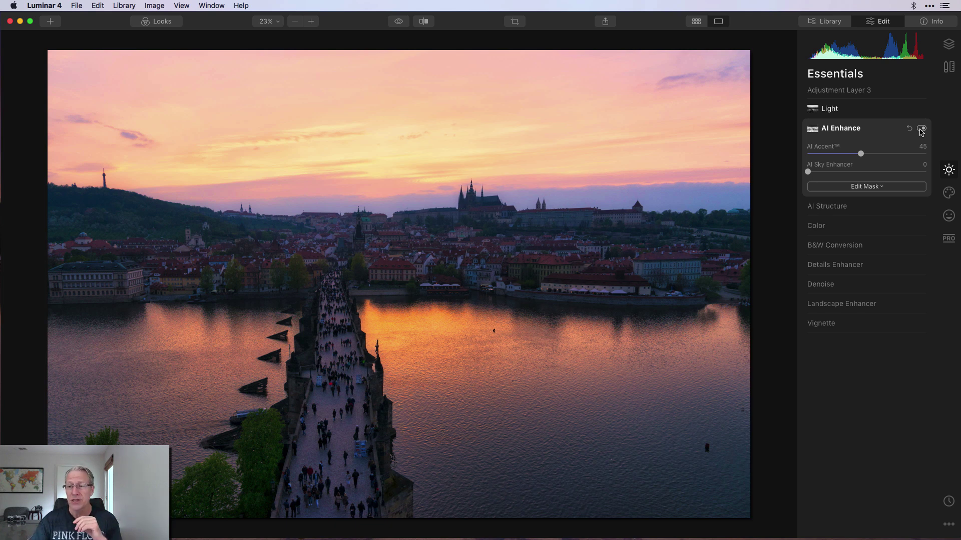
{"action": "left_click", "coordinate": [921, 129]}
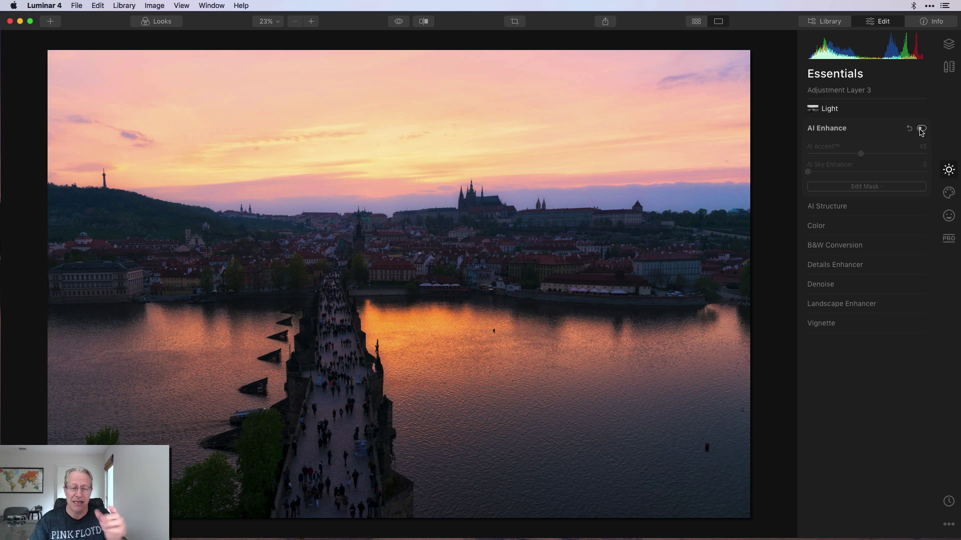
{"action": "left_click", "coordinate": [921, 130]}
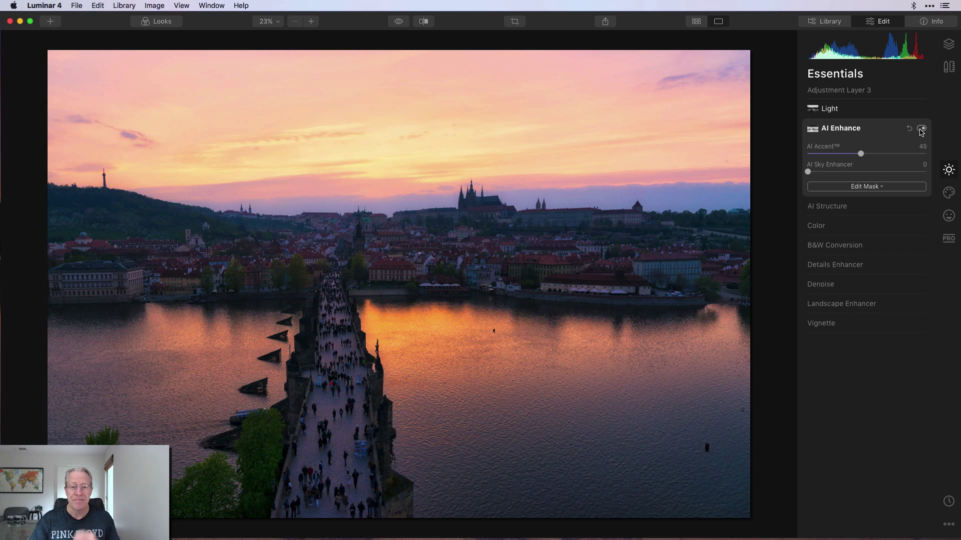
Try an AI Accent value of 60 on the third adjustment layer and return it to 45
{"action": "left_click_drag", "start_coordinate": [863, 153], "coordinate": [881, 153]}
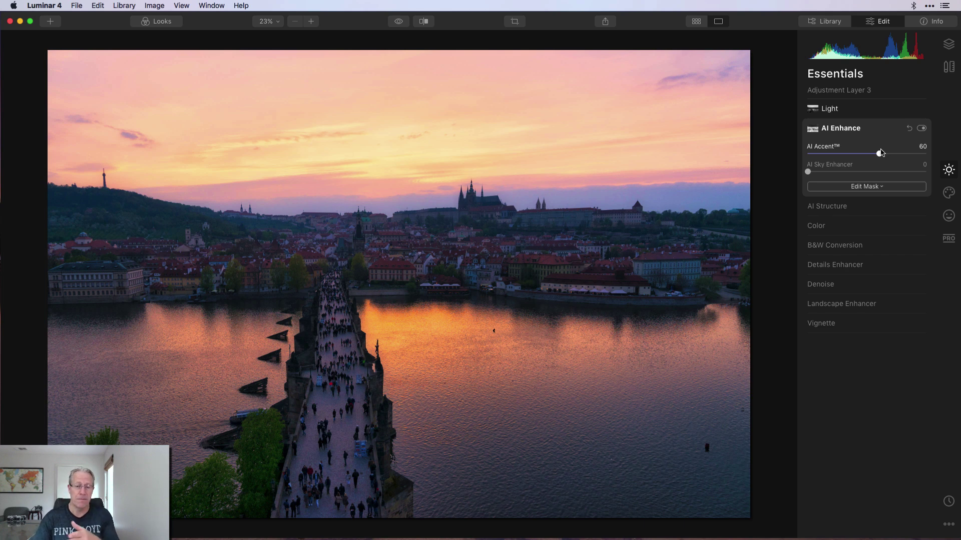
{"action": "left_click", "coordinate": [923, 146]}
{"action": "type", "text": "45"}
{"action": "key", "text": "Return"}
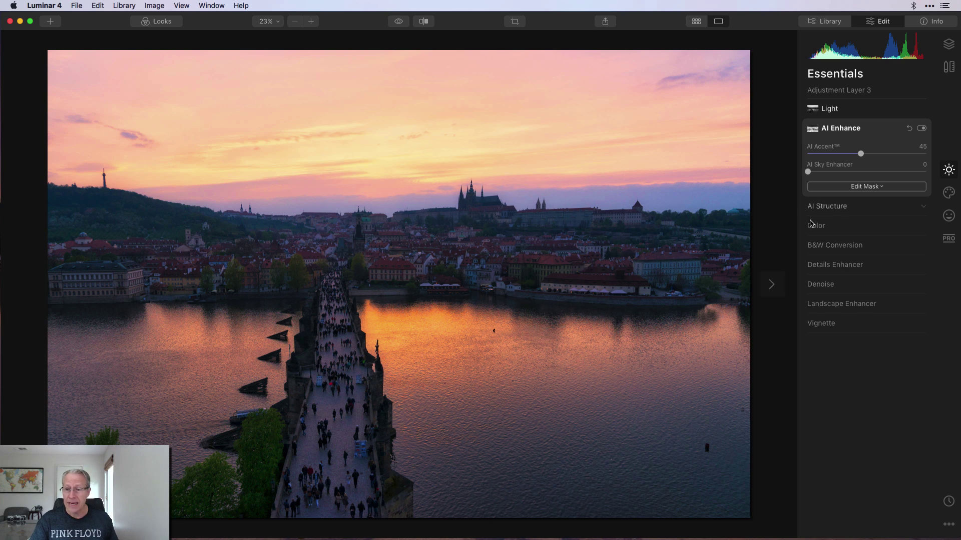
Set the Landscape Enhancer's Golden Hour to 30, apply a luminosity mask to the filter, and compare the photo with it off and on
{"action": "left_click", "coordinate": [841, 304]}
{"action": "left_click_drag", "start_coordinate": [808, 290], "coordinate": [847, 291]}
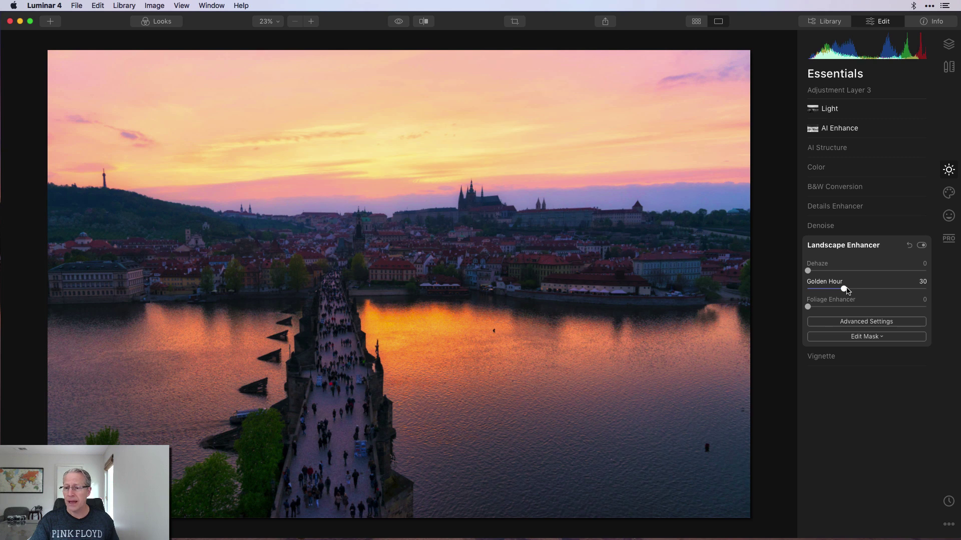
{"action": "left_click", "coordinate": [860, 337]}
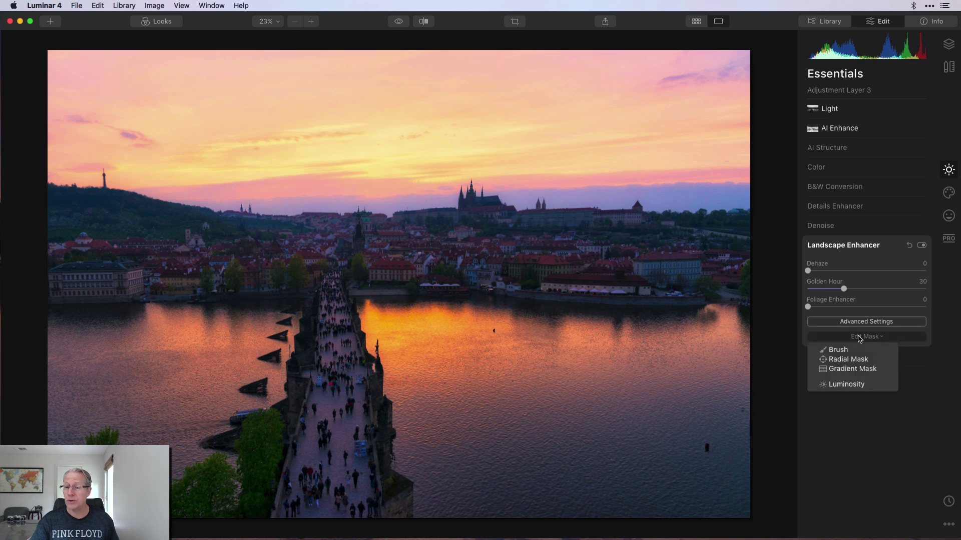
{"action": "left_click", "coordinate": [845, 385]}
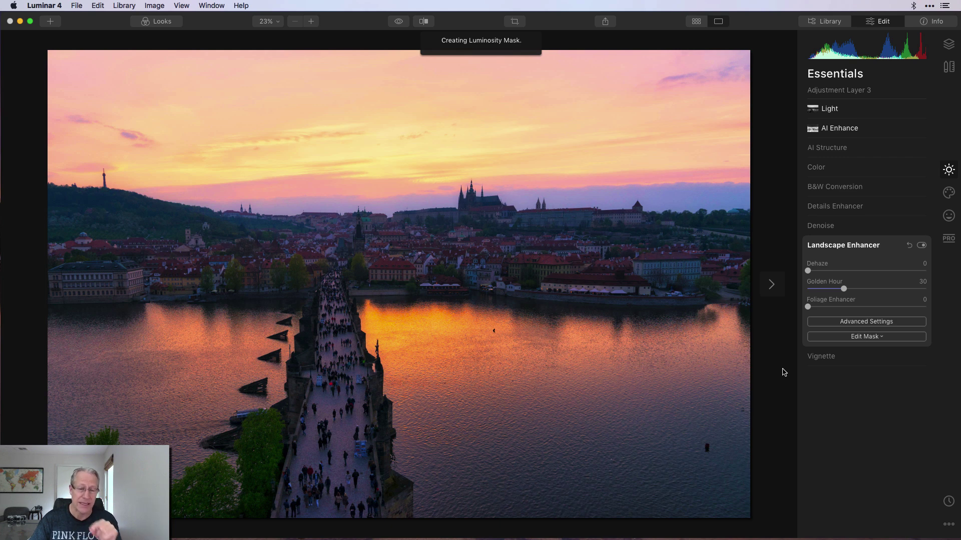
{"action": "left_click", "coordinate": [921, 245]}
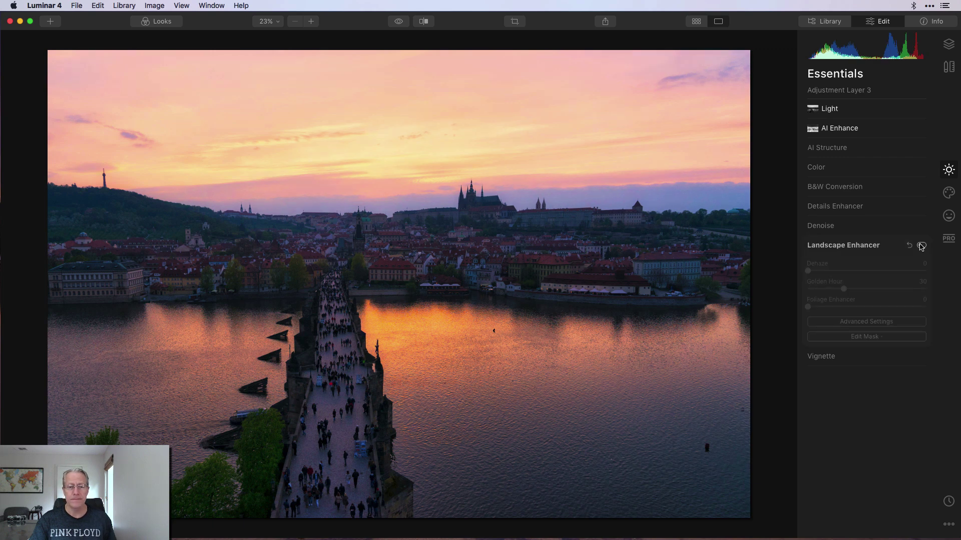
{"action": "left_click", "coordinate": [921, 246]}
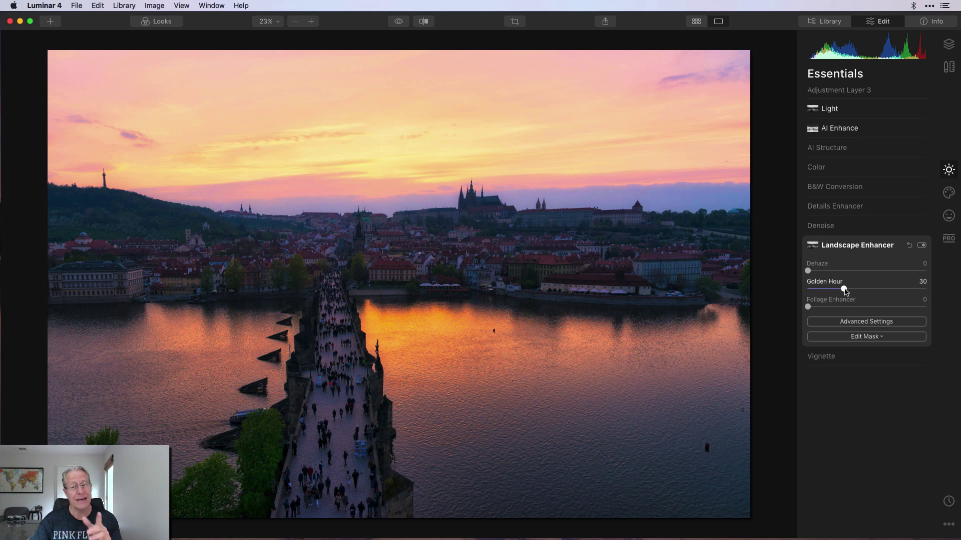
{"action": "mouse_move", "coordinate": [844, 292]}
{"action": "left_mouse_down"}
{"action": "mouse_move", "coordinate": [882, 291]}
{"action": "mouse_move", "coordinate": [845, 292]}
{"action": "left_mouse_up"}
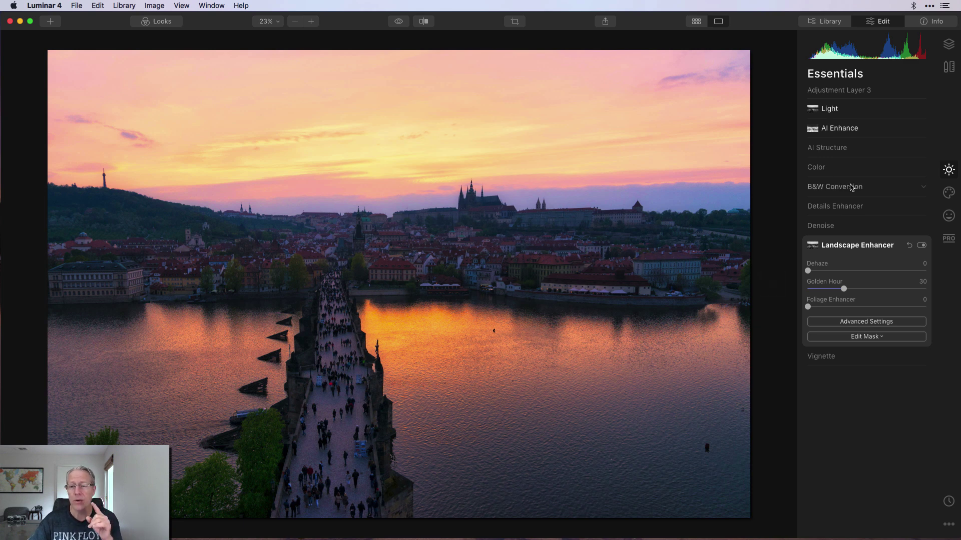
Position the Adjustable Gradient horizontally with its centre line just below the castle, along the city's horizon
{"action": "left_click", "coordinate": [949, 239]}
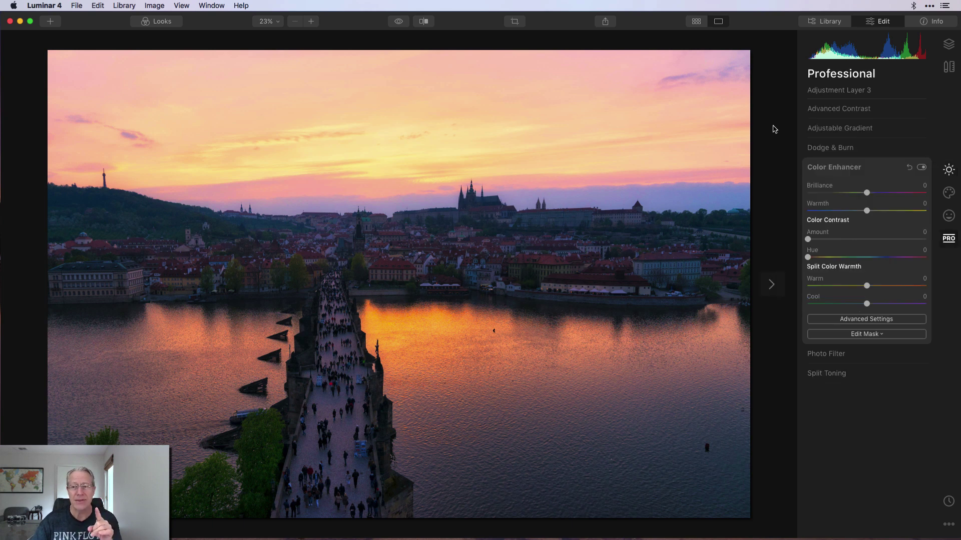
{"action": "left_click", "coordinate": [840, 129]}
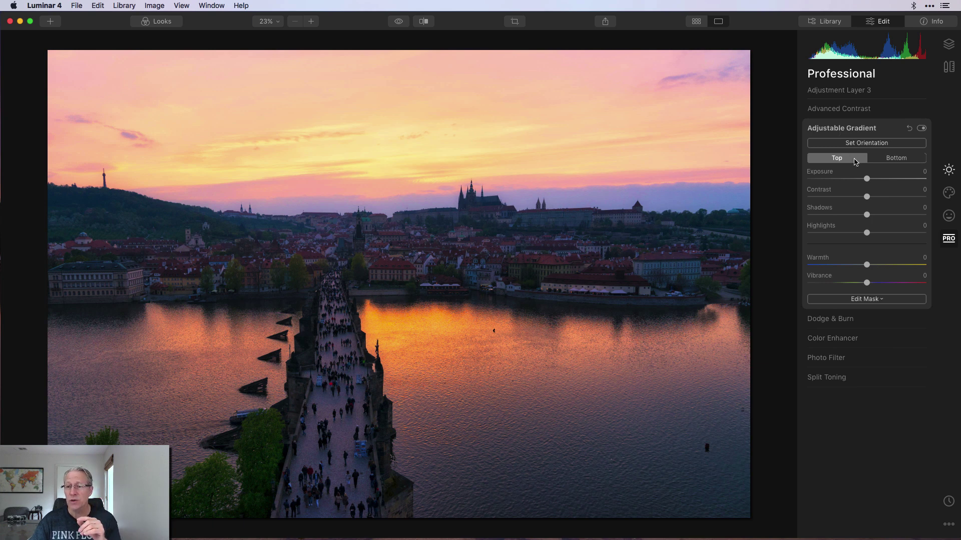
{"action": "left_click", "coordinate": [862, 144]}
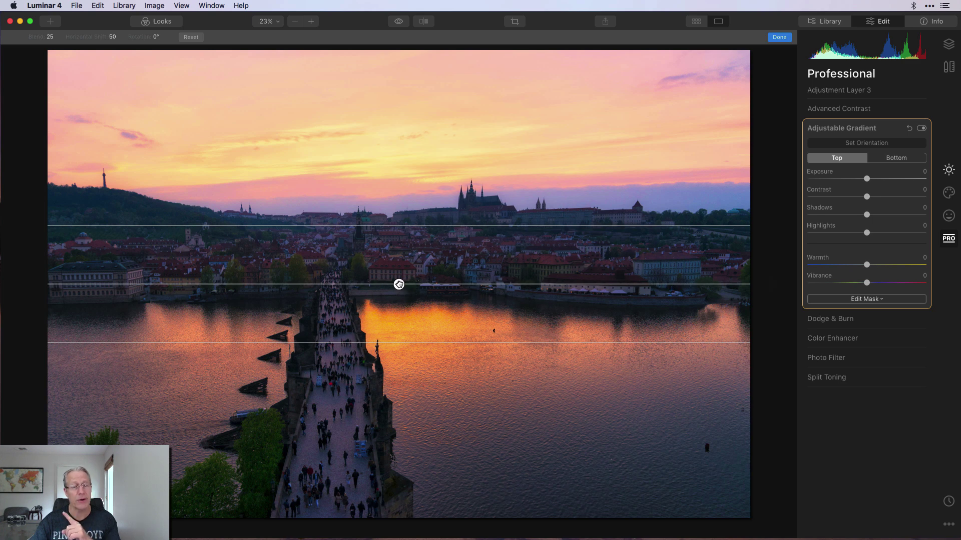
{"action": "left_click_drag", "start_coordinate": [399, 272], "coordinate": [462, 213]}
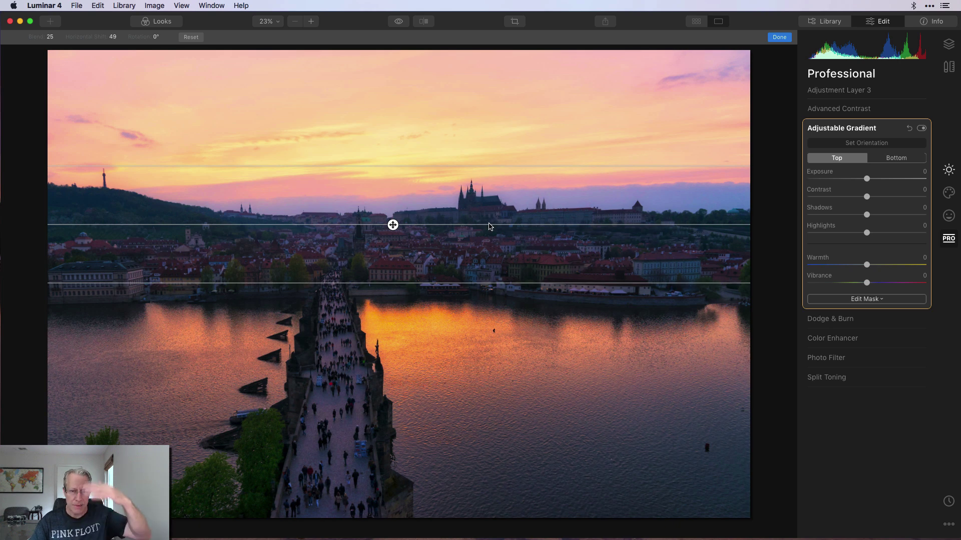
{"action": "left_click", "coordinate": [778, 38]}
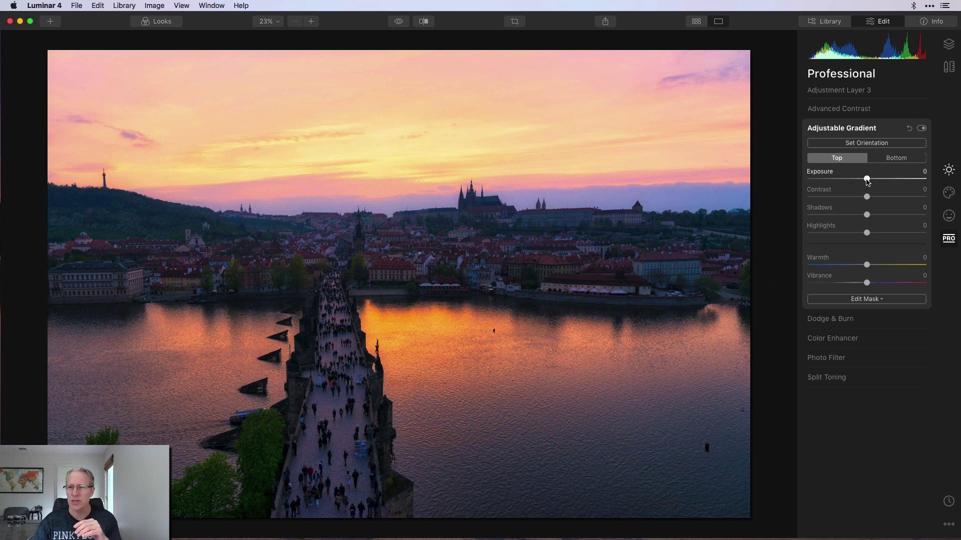
Set the Adjustable Gradient's exposure to -36 for the top and -8 for the bottom
{"action": "left_click_drag", "start_coordinate": [867, 179], "coordinate": [849, 181]}
{"action": "left_click_drag", "start_coordinate": [848, 181], "coordinate": [845, 181]}
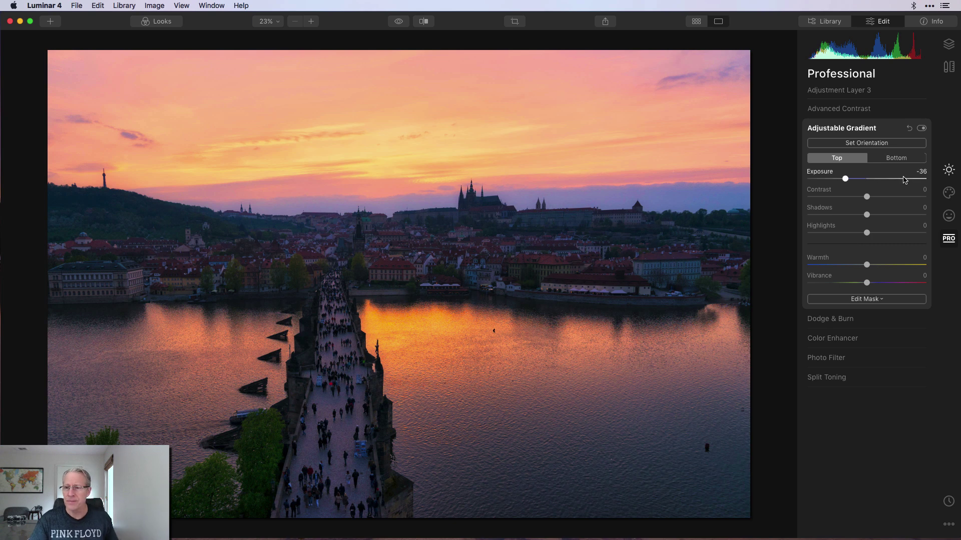
{"action": "left_click", "coordinate": [901, 161]}
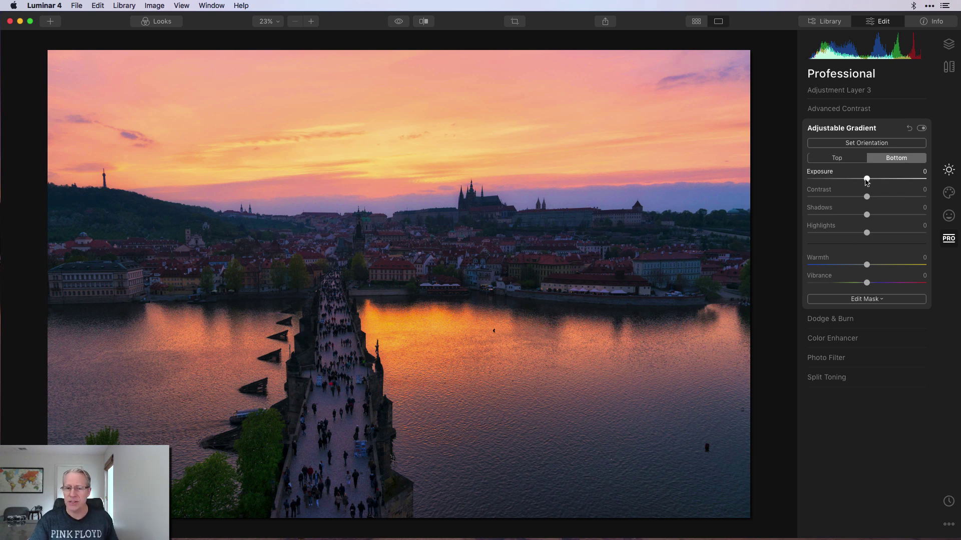
{"action": "left_click_drag", "start_coordinate": [866, 181], "coordinate": [861, 183]}
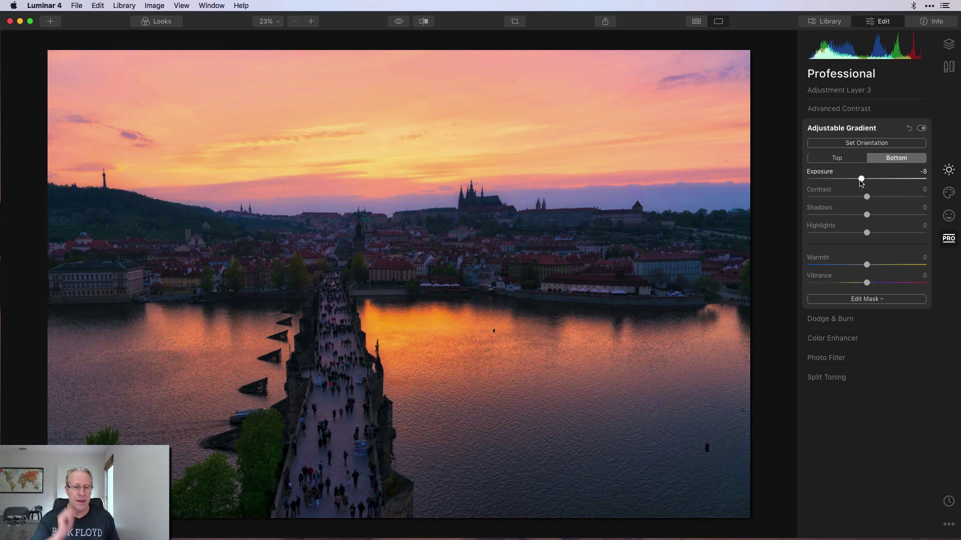